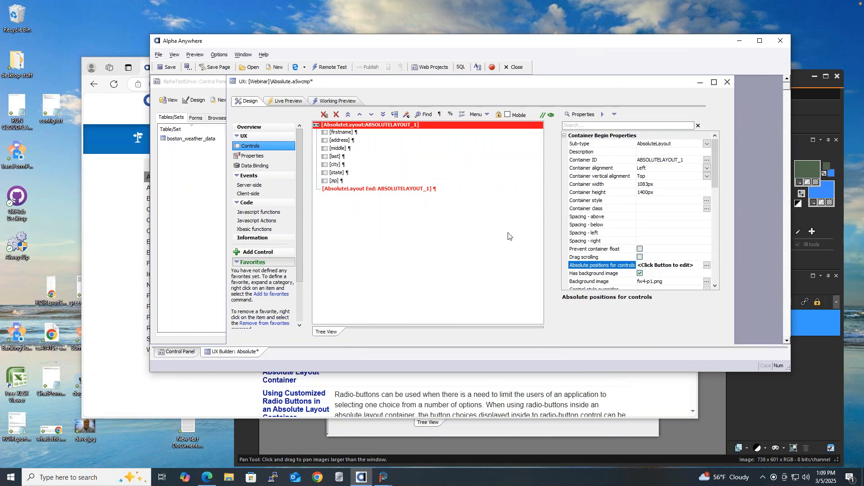
Close the Absolute component's builder window to bring up the save-changes prompt.
left_click(729, 83)
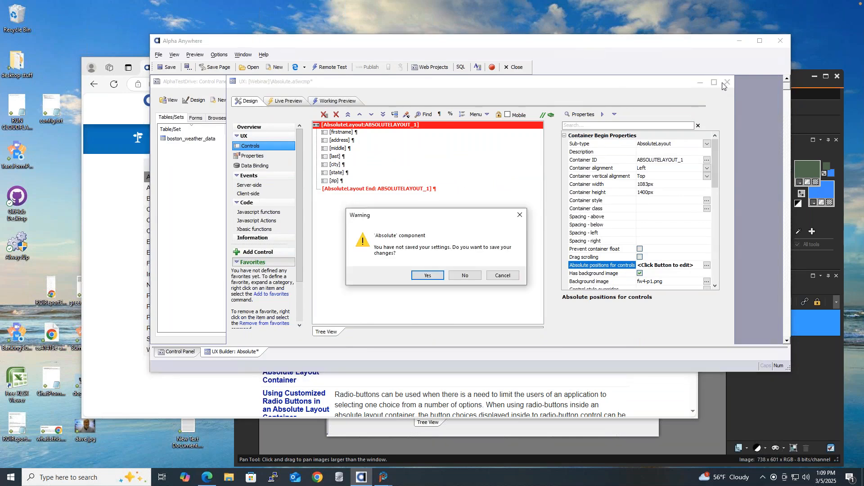
Save the changes to the Absolute component and dismiss the stray new-table options.
left_click(430, 277)
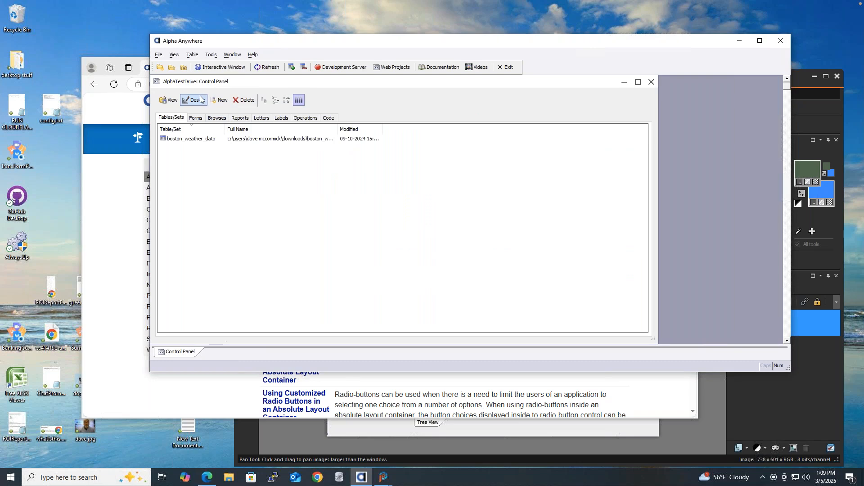
left_click(221, 100)
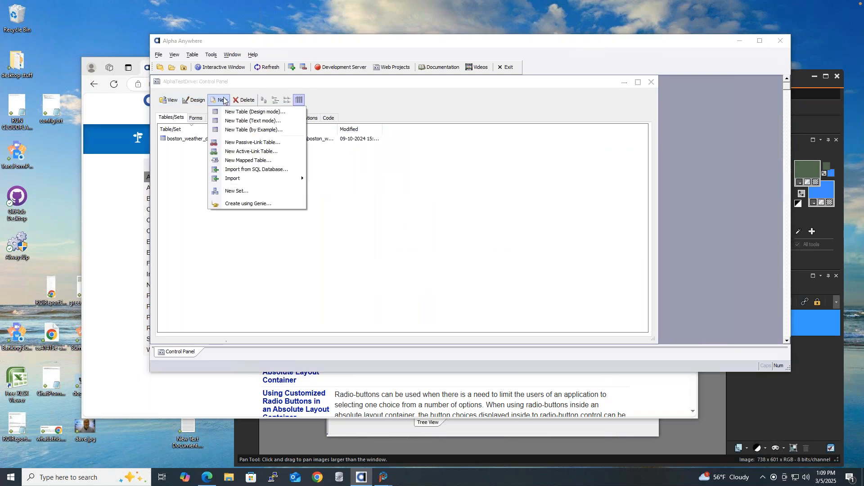
left_click(409, 210)
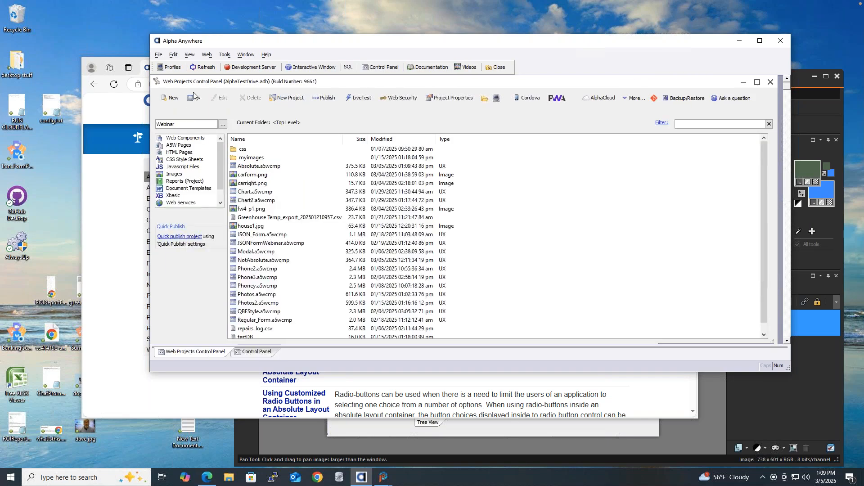
Create a new UX web component starting from the blank template.
left_click(180, 99)
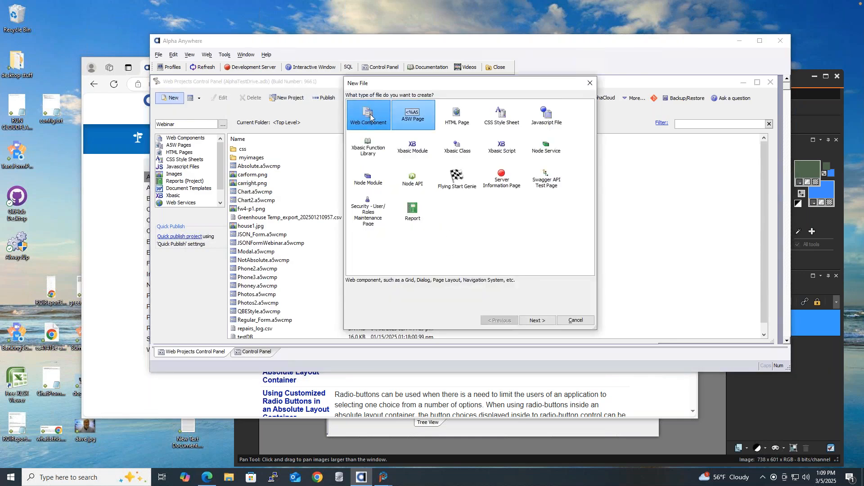
left_click(538, 321)
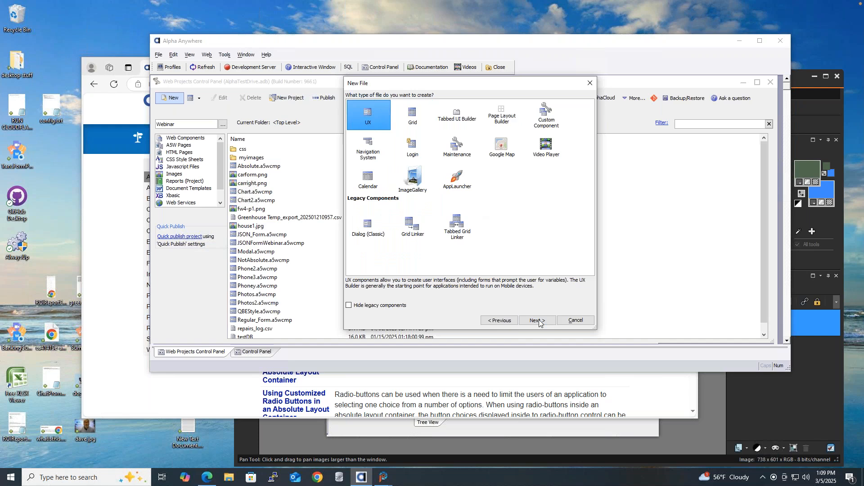
left_click(538, 320)
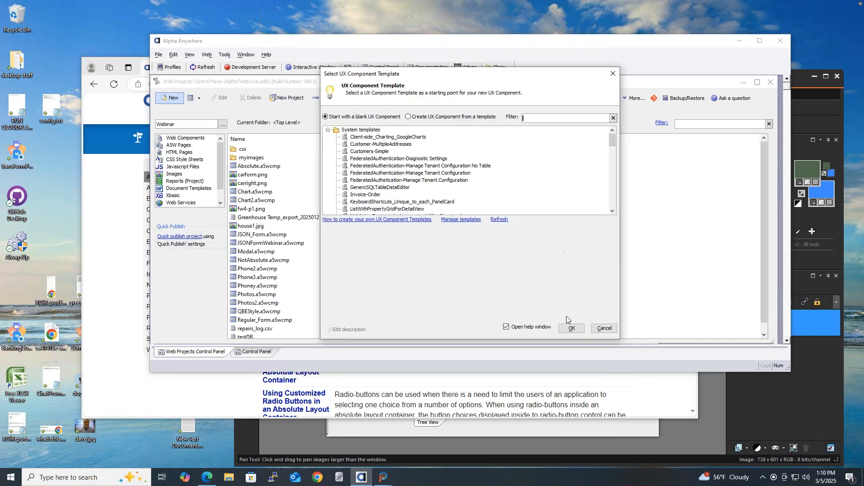
left_click(571, 328)
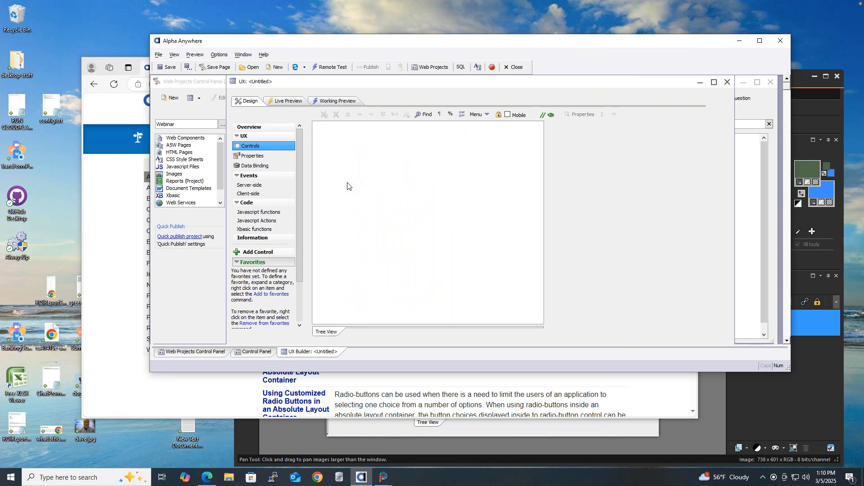
Insert a [Container] control of type AbsoluteLayout, found by filtering controls for 'cont'.
left_click(264, 253)
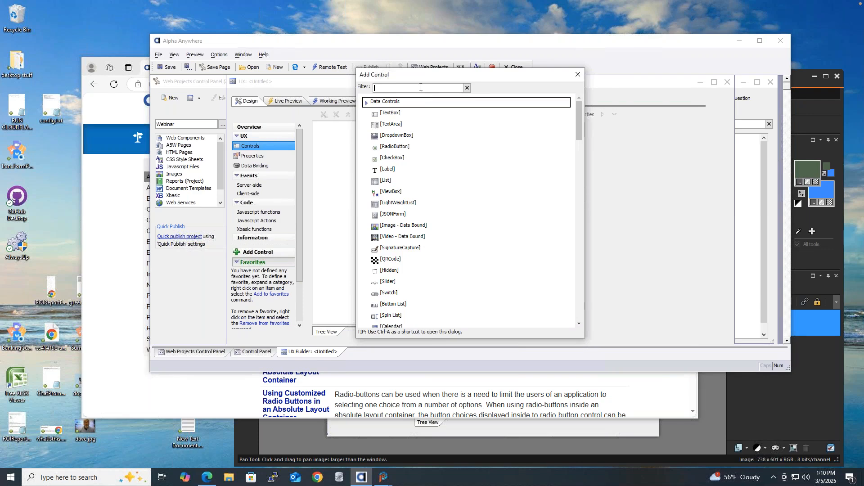
type("conr")
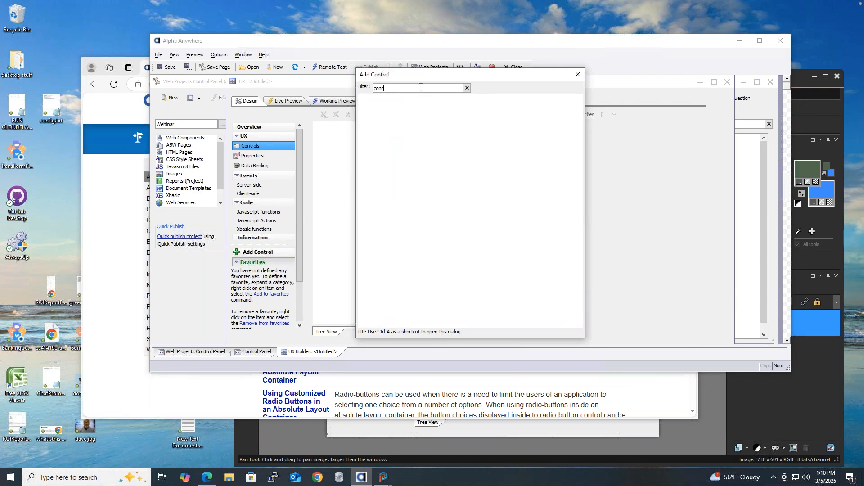
key("BackSpace")
type("t")
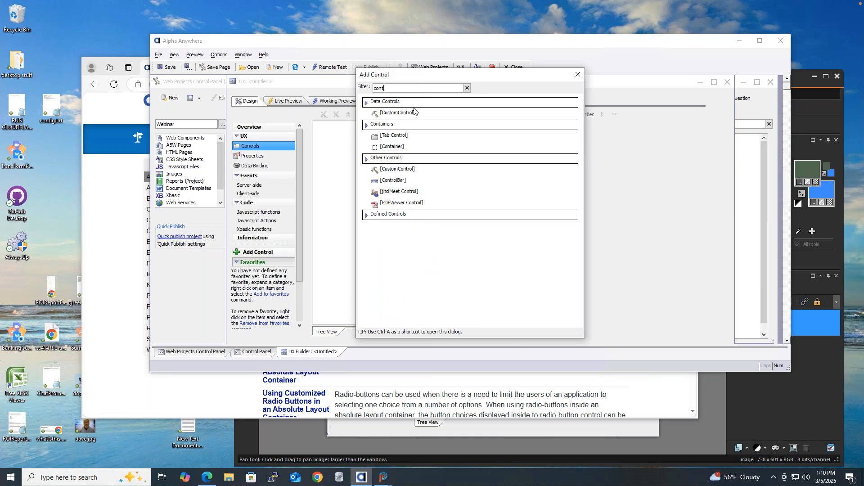
double_click(391, 147)
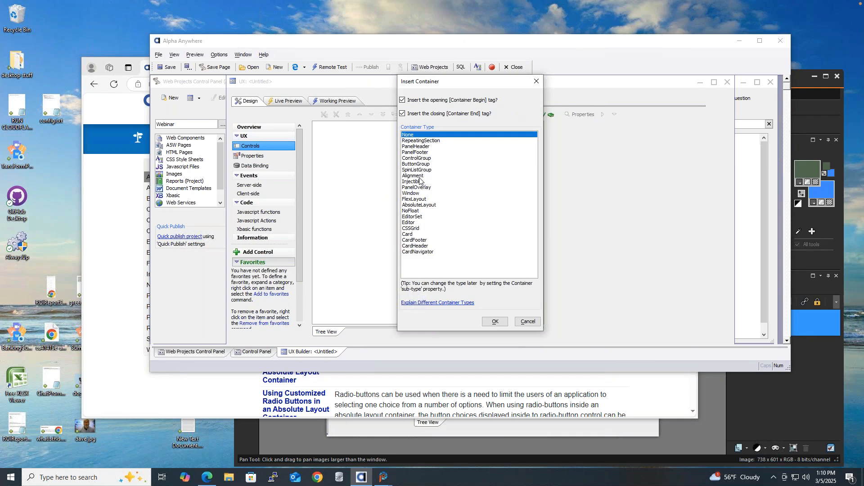
left_click(420, 205)
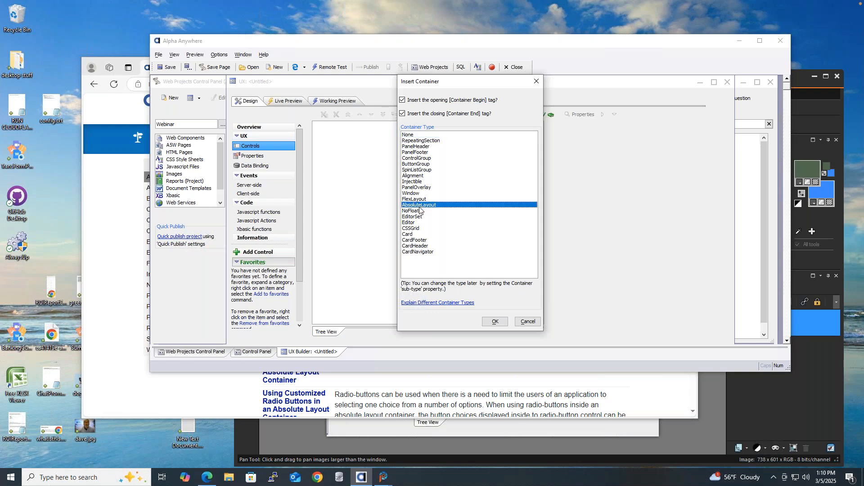
left_click(496, 322)
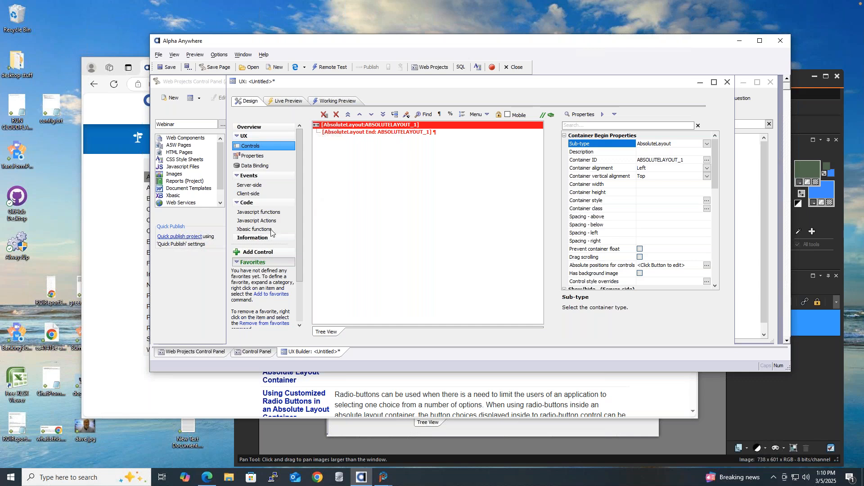
Add seven textboxes at once: firstname, middle, lastname, address, city, state, zip.
left_click(288, 253)
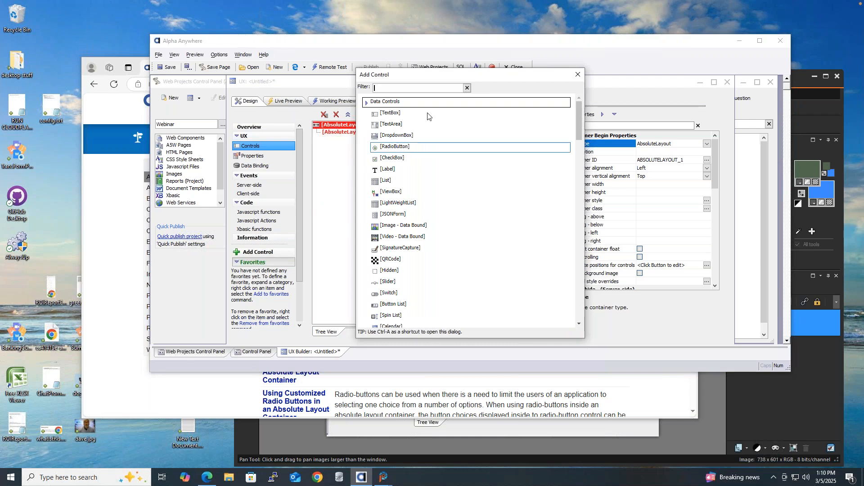
double_click(391, 114)
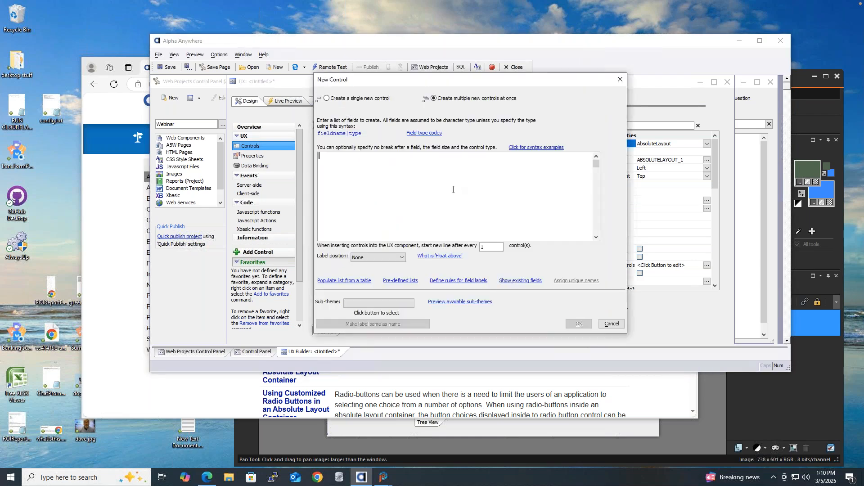
type("firstname")
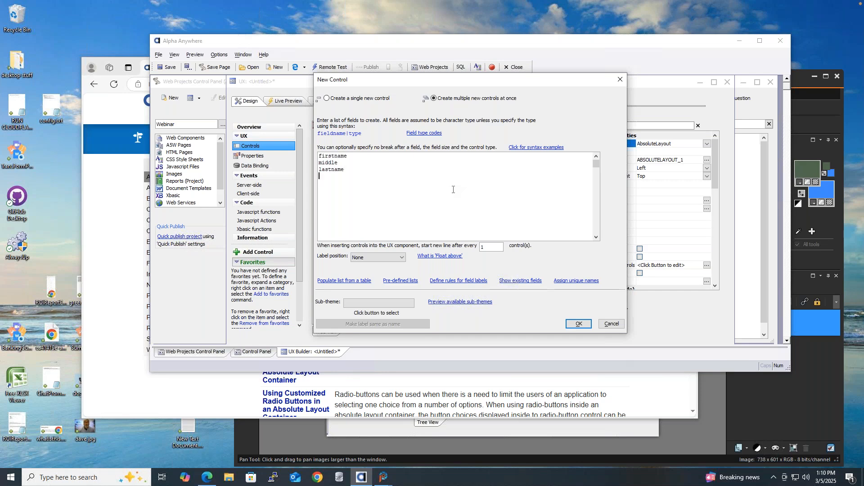
type("dr")
type("ip")
left_click(578, 323)
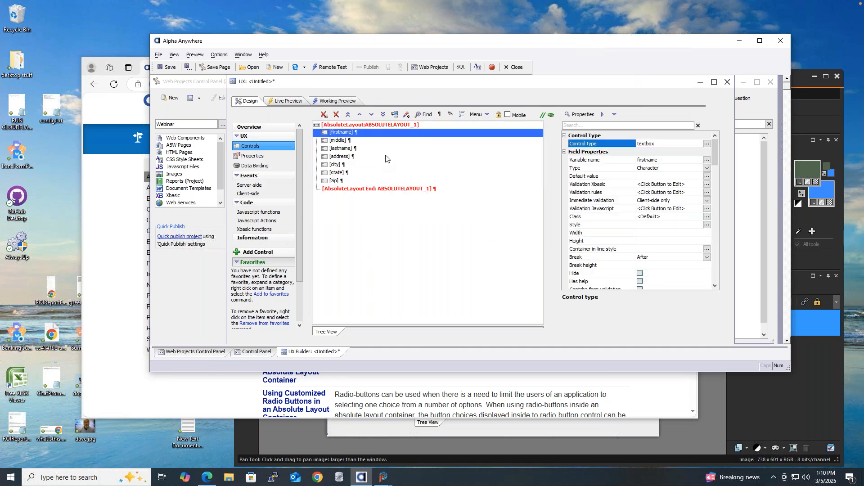
Save the new component as Absolute2 using Save As.
left_click(187, 67)
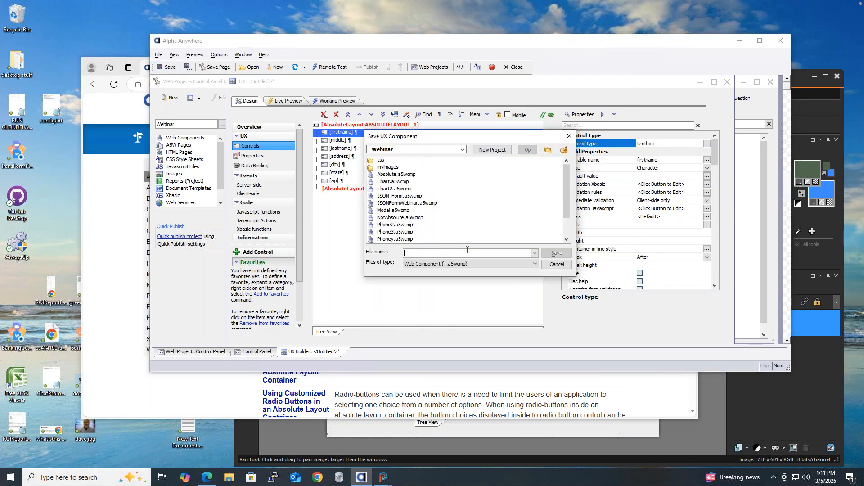
type("Abso")
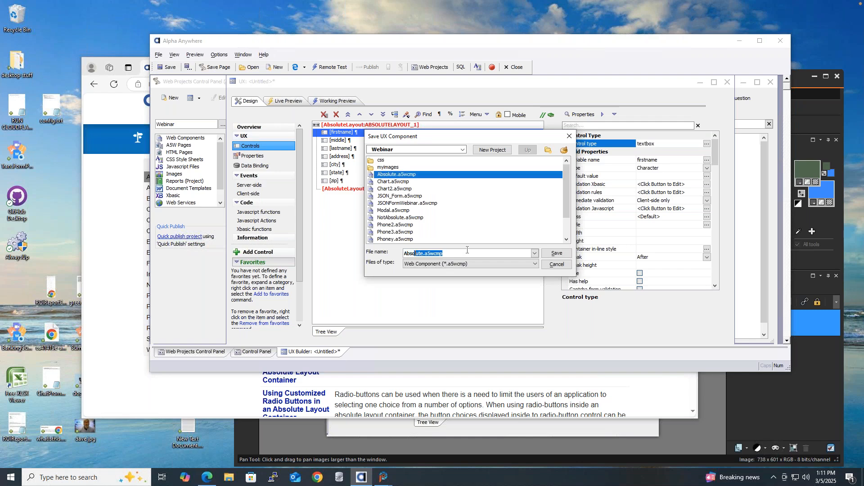
type("lo")
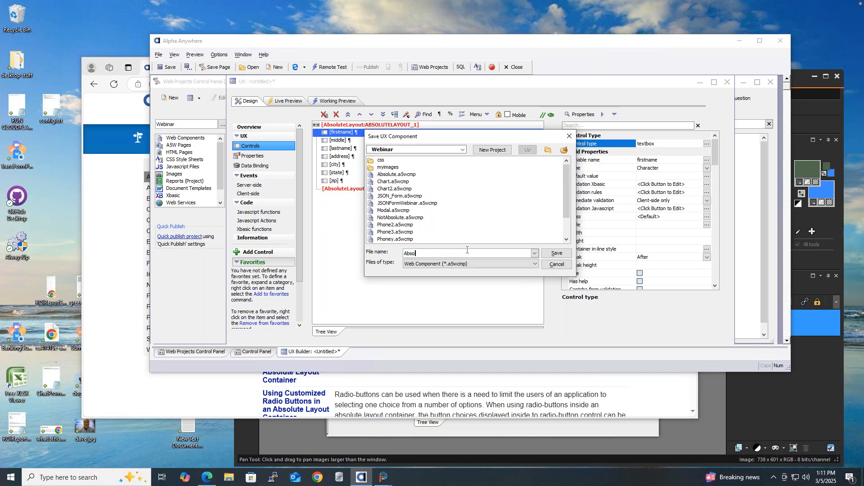
type("l")
key("BackSpace")
type("ute2")
key("Return")
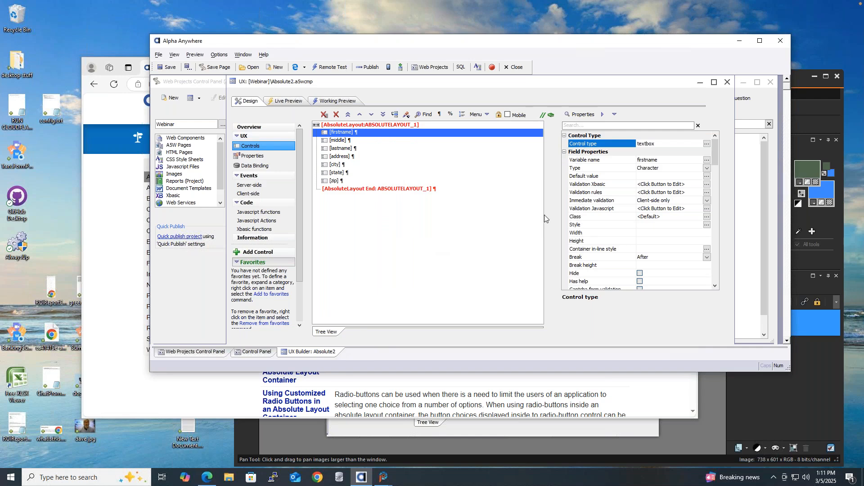
Run Working Preview, then open and close the AbsoluteLayout's Absolute positions for controls editor.
left_click(334, 101)
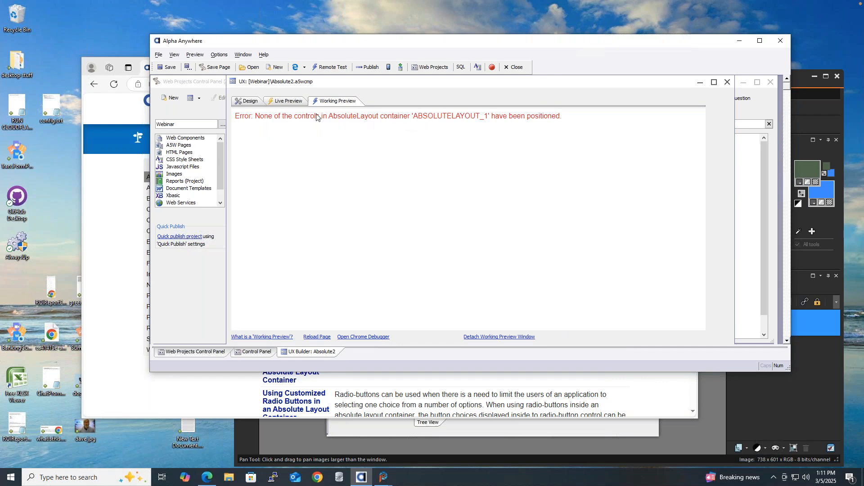
left_click(252, 102)
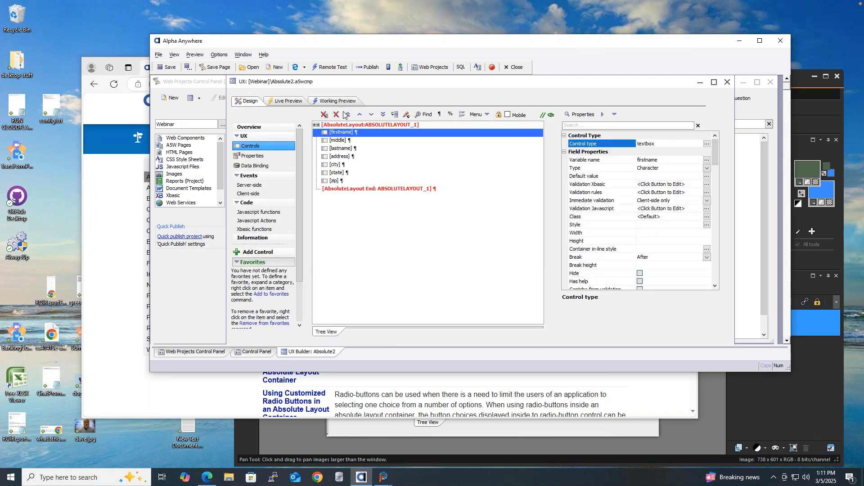
left_click(367, 125)
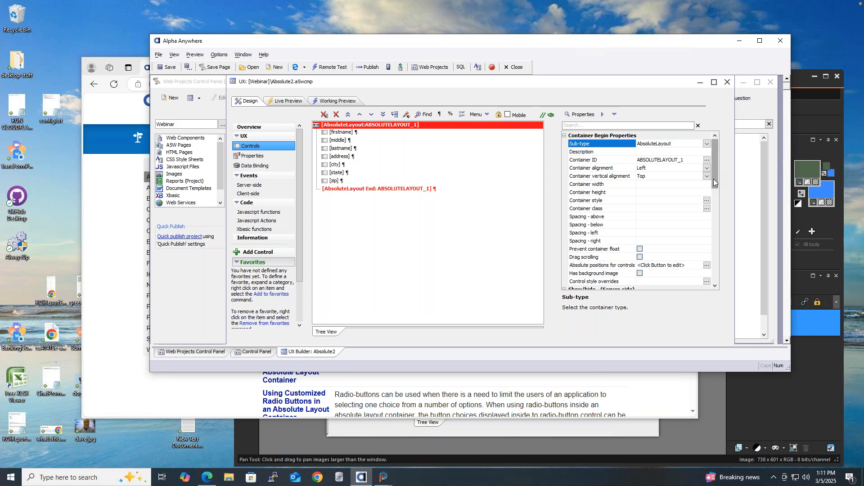
left_click_drag(716, 159, 710, 192)
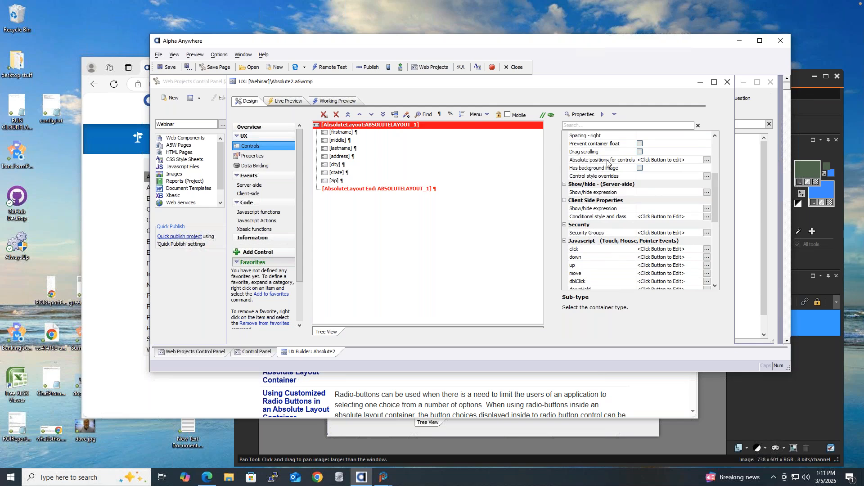
left_click(707, 160)
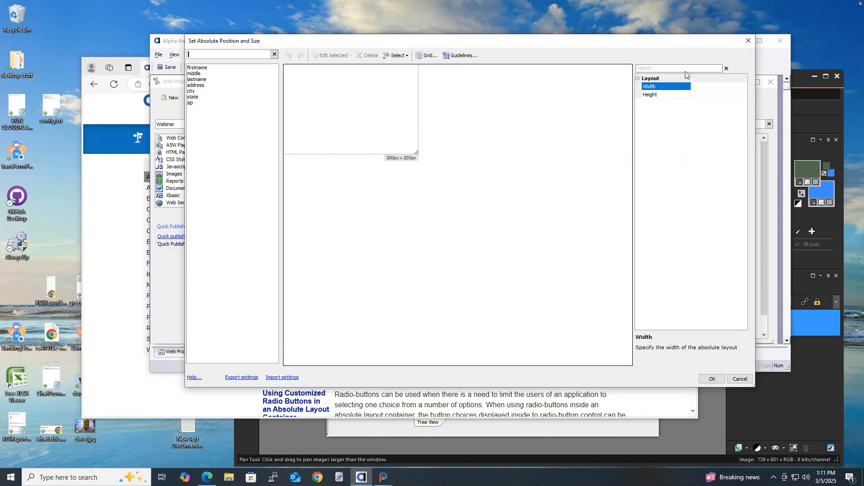
left_click(747, 42)
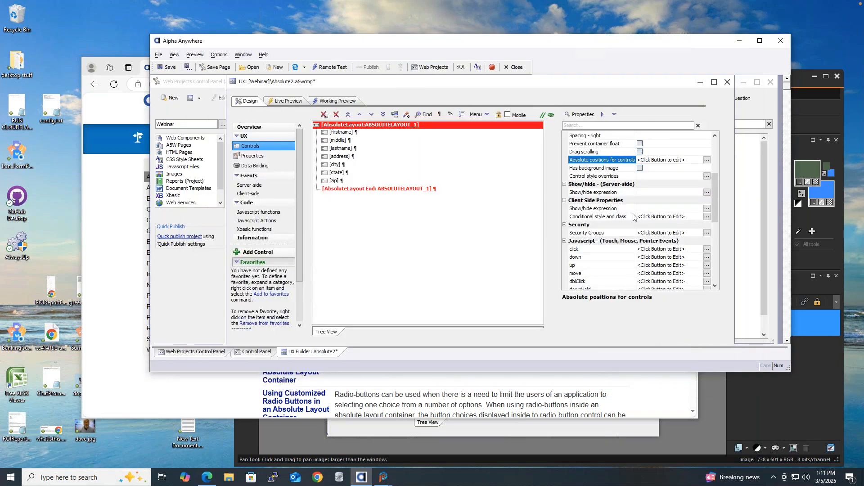
Enable the AbsoluteLayout background image and set it to fw4-p1.png from the web project folder.
left_click(639, 169)
left_click(640, 168)
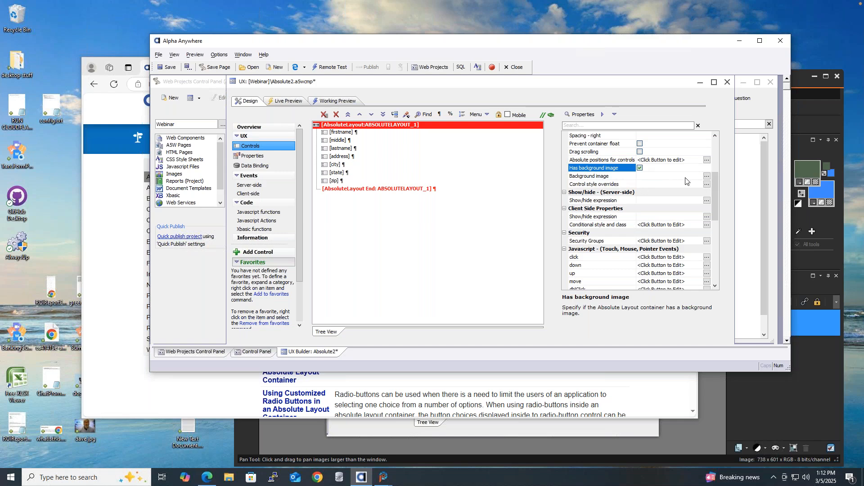
left_click(707, 177)
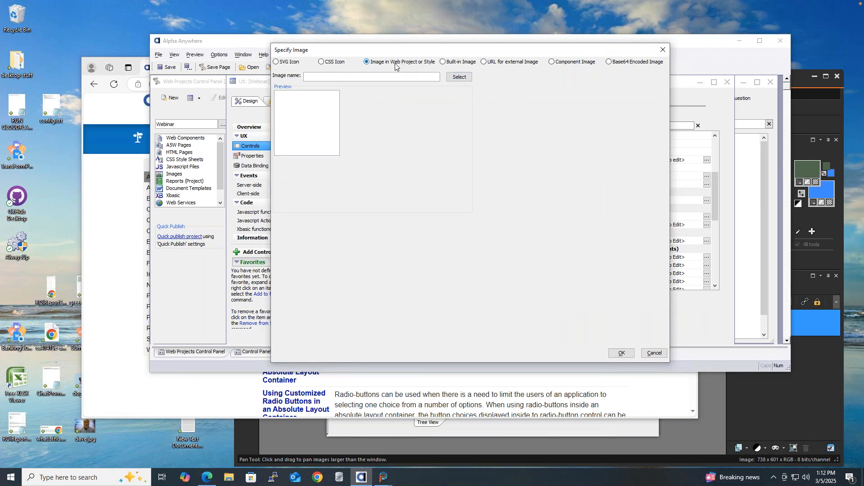
left_click(467, 80)
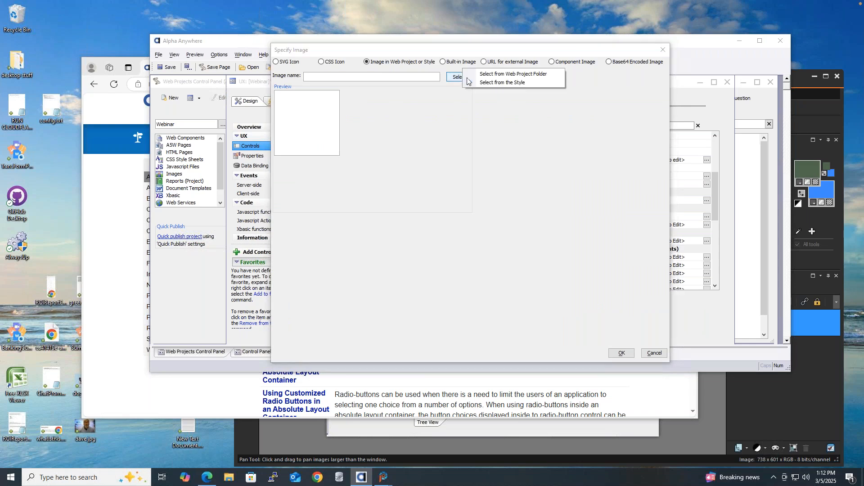
left_click(495, 75)
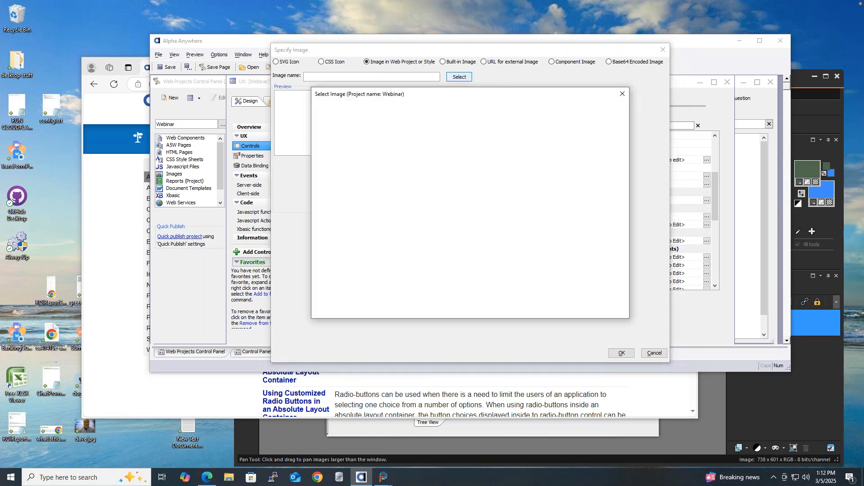
left_click(347, 168)
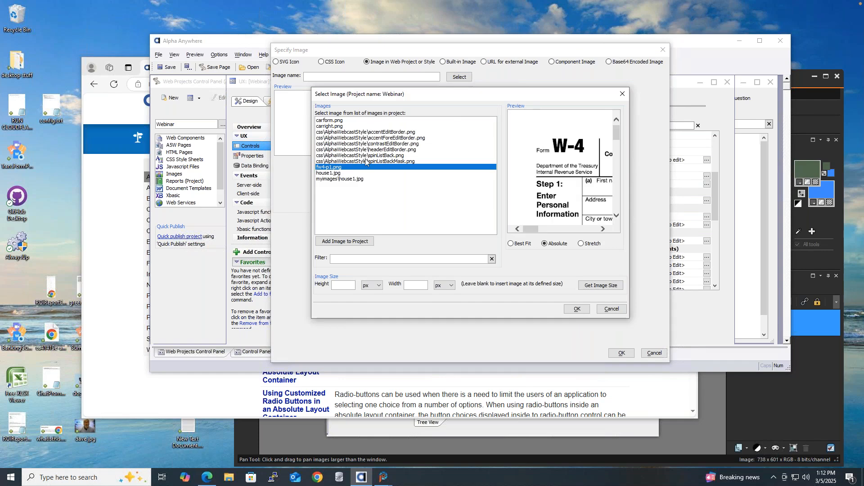
left_click(576, 309)
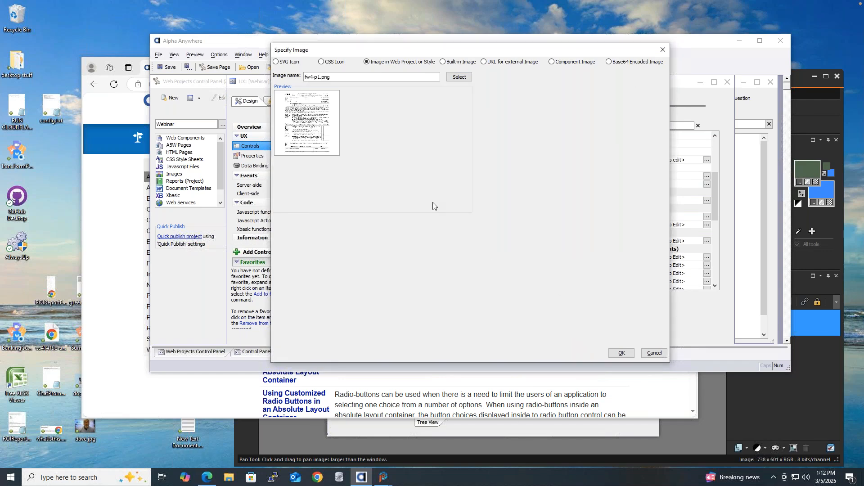
left_click(622, 353)
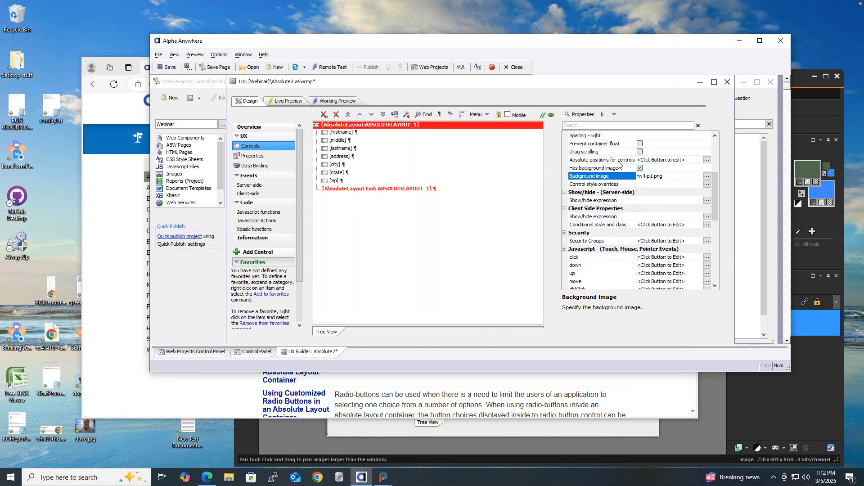
Open the absolute positions editor and drag the layout's corner to 900px by 880px.
left_click(706, 161)
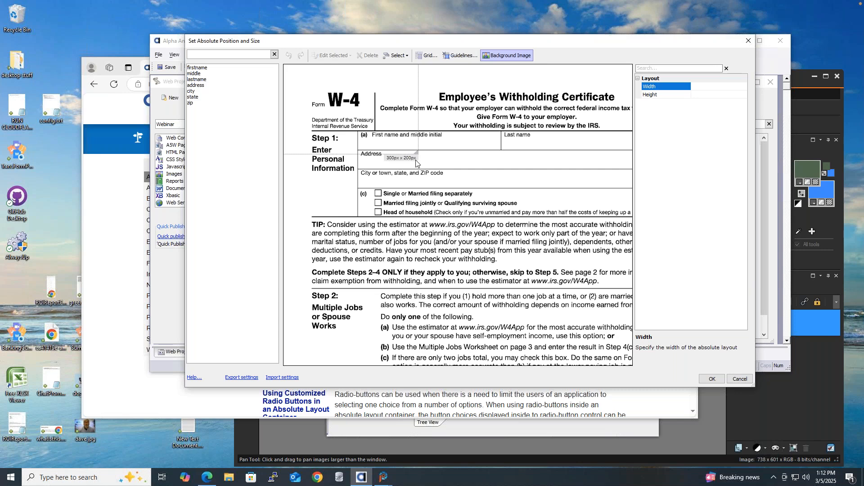
left_click_drag(416, 152, 660, 414)
scroll(630, 357, "down", 2)
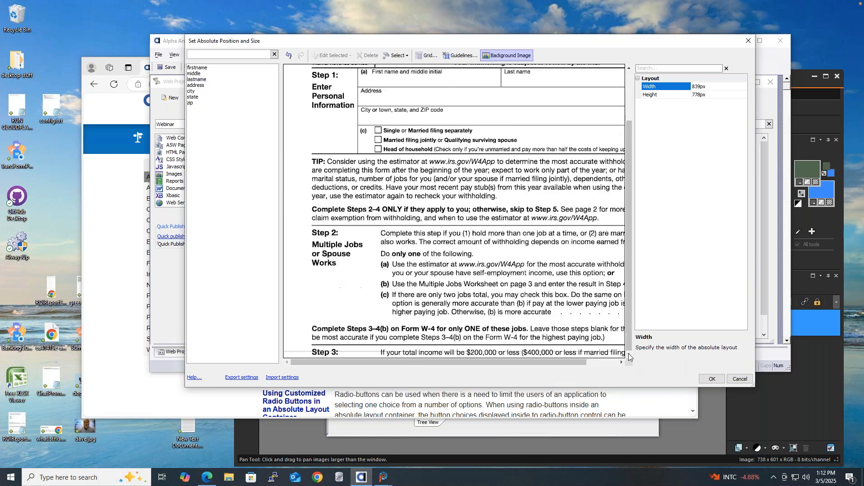
left_click_drag(535, 361, 649, 398)
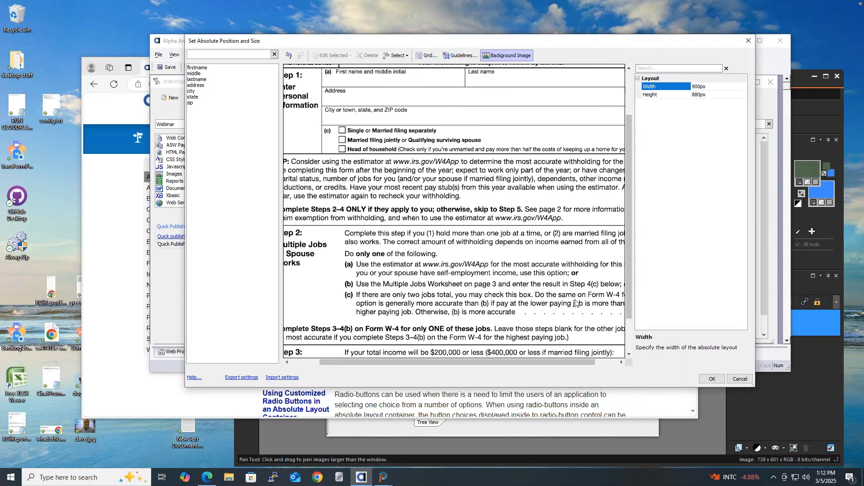
scroll(576, 302, "down", 1)
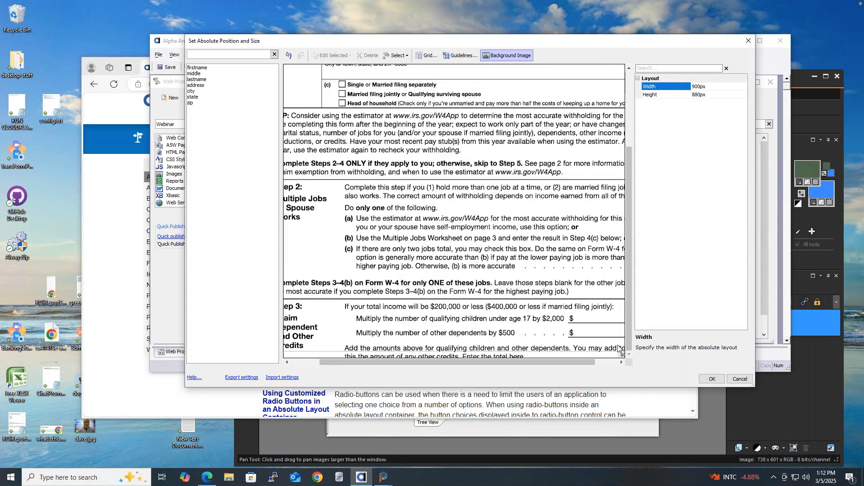
left_click_drag(588, 362, 611, 363)
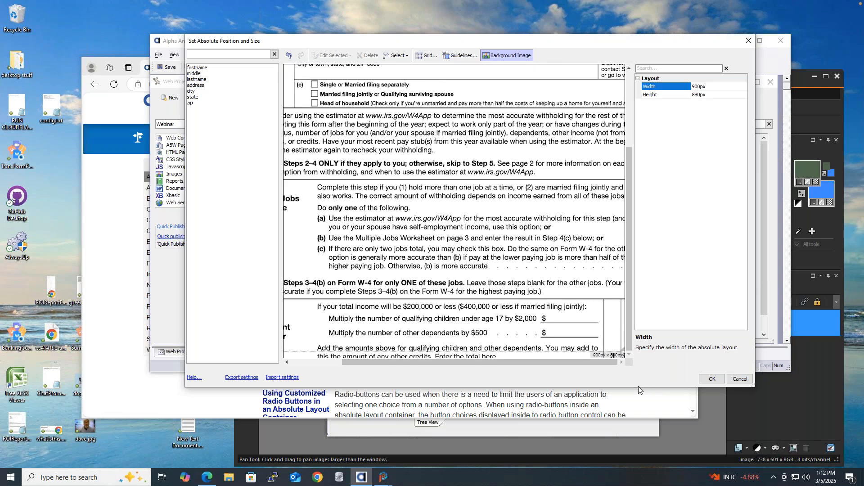
scroll(580, 298, "up", 1)
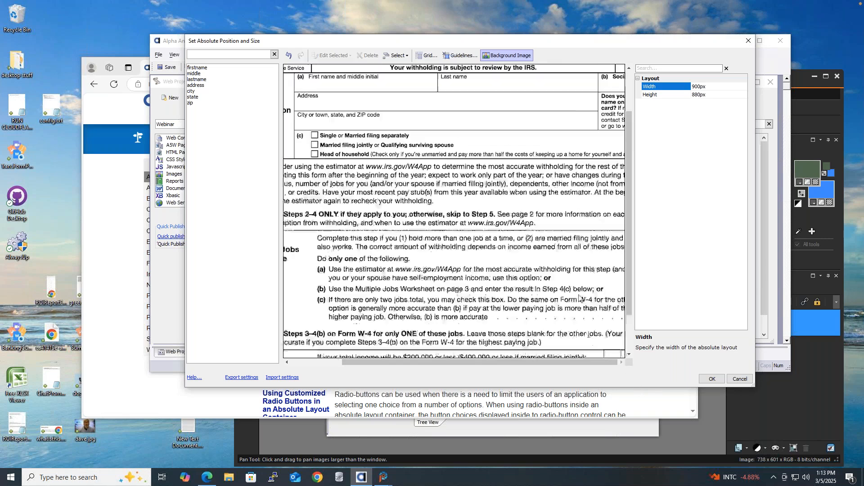
scroll(580, 298, "up", 1)
scroll(507, 275, "left", 1)
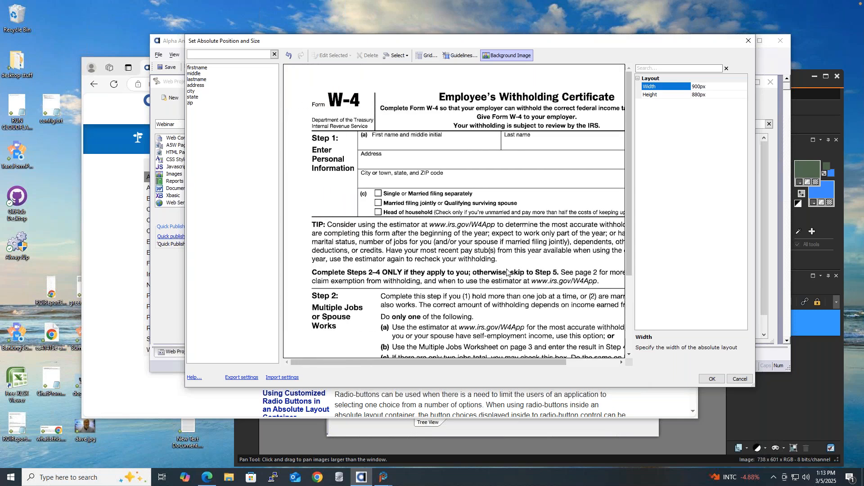
scroll(583, 157, "right", 1)
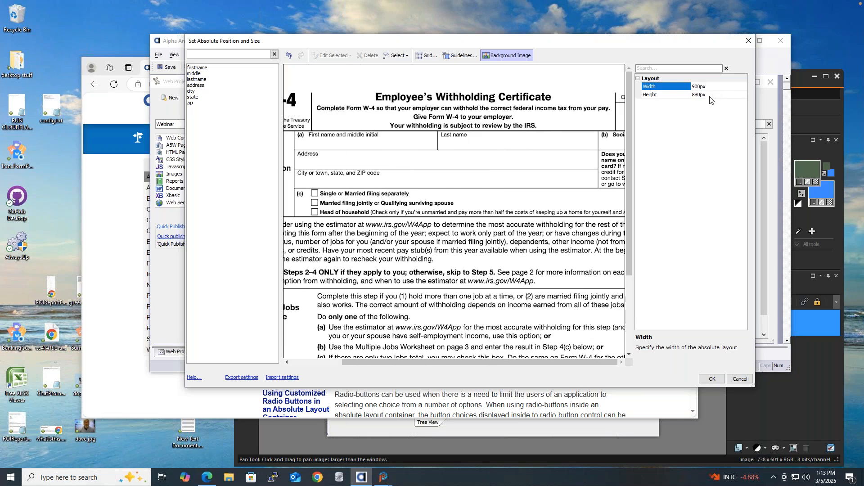
scroll(532, 162, "left", 1)
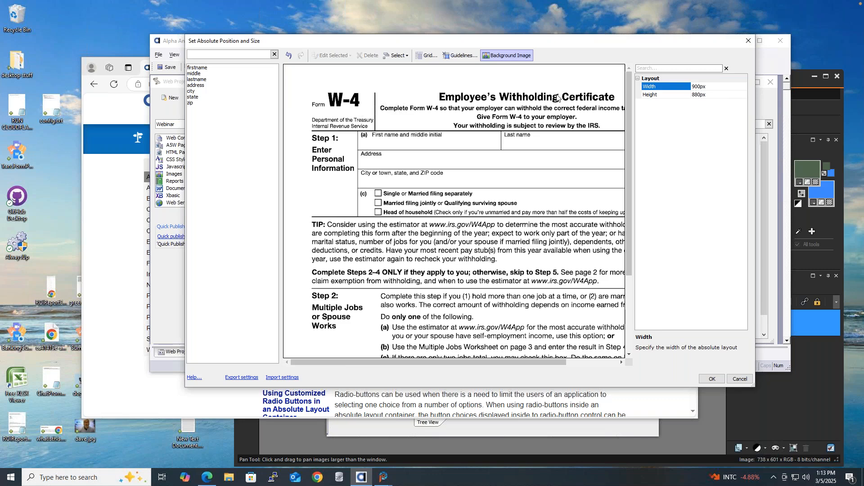
Pick firstname from the unplaced fields and draw its box along the W-4 first-name line.
left_click(208, 68)
left_click(204, 73)
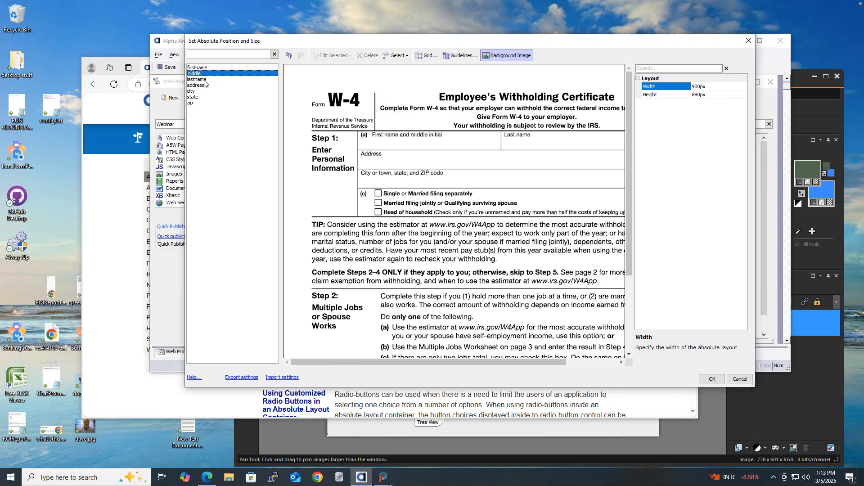
left_click(203, 80)
left_click(200, 85)
left_click(198, 92)
left_click(199, 97)
left_click(199, 103)
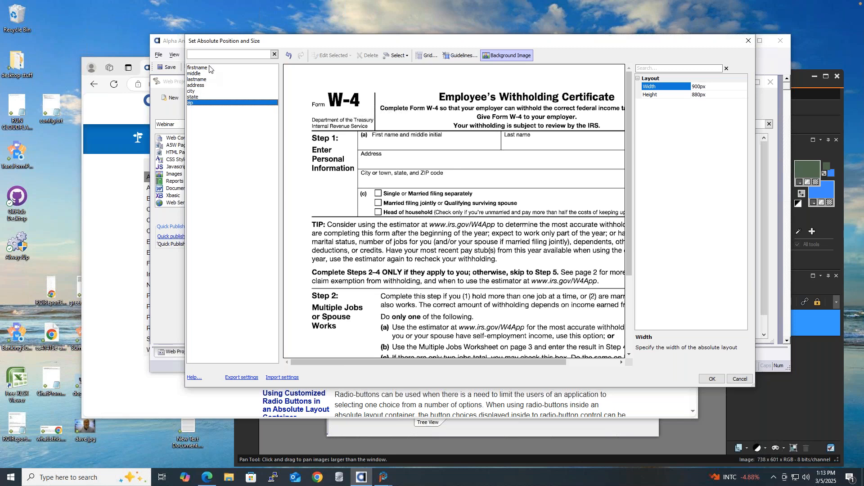
left_click(208, 68)
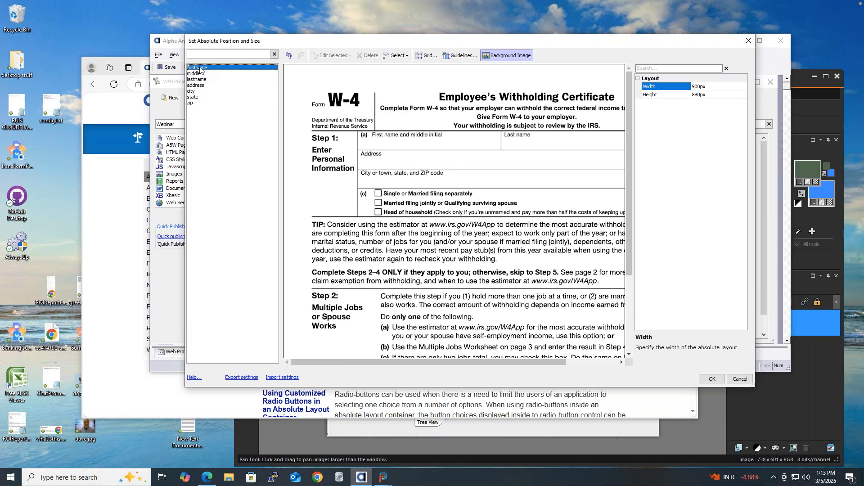
left_click(373, 141)
left_click_drag(373, 141, 453, 151)
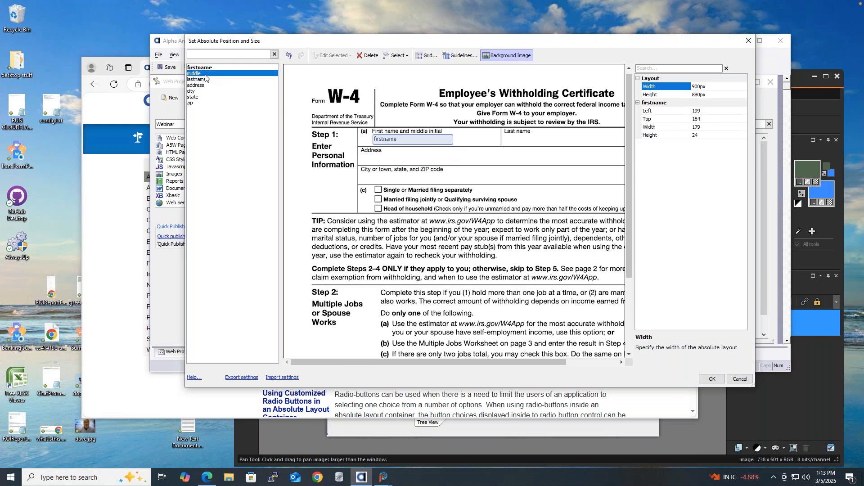
left_click(460, 138)
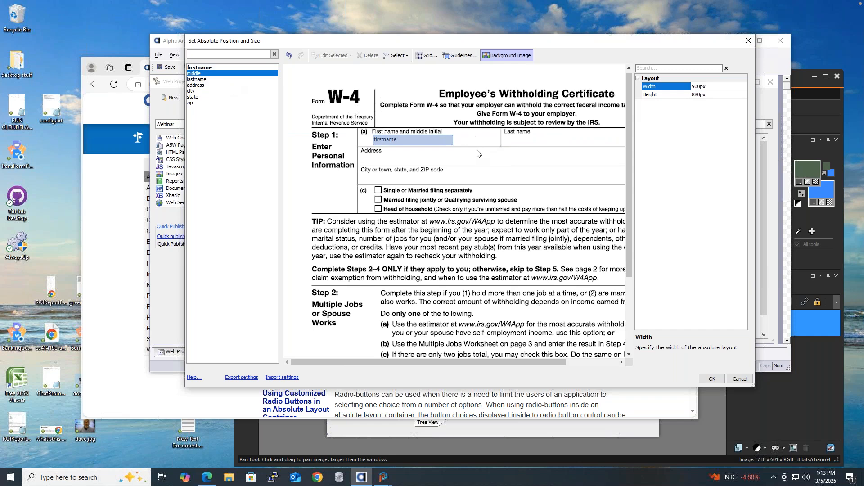
Draw the middle box beside firstname and align both boxes.
left_click_drag(460, 135, 490, 155)
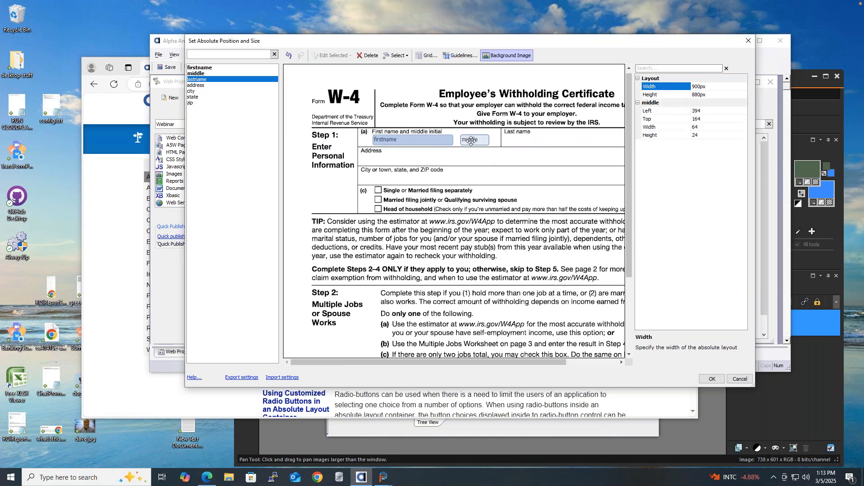
left_click_drag(471, 141, 471, 140)
left_click(387, 139)
left_click_drag(392, 141, 391, 143)
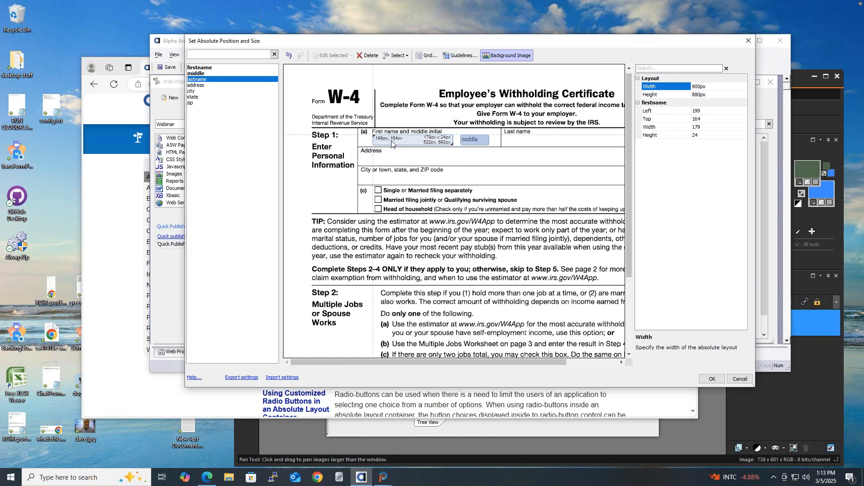
left_click_drag(392, 144, 392, 143)
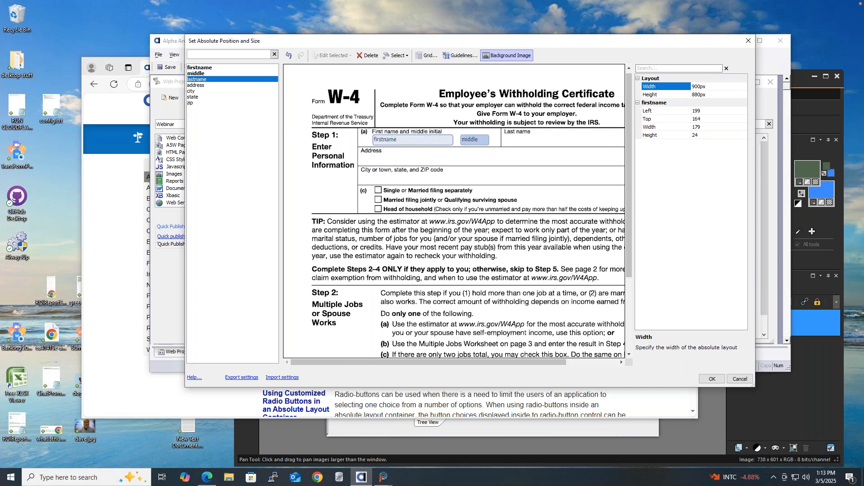
left_click(475, 140)
Select lastname and draw its box over the W-4 Last name area.
left_click(202, 86)
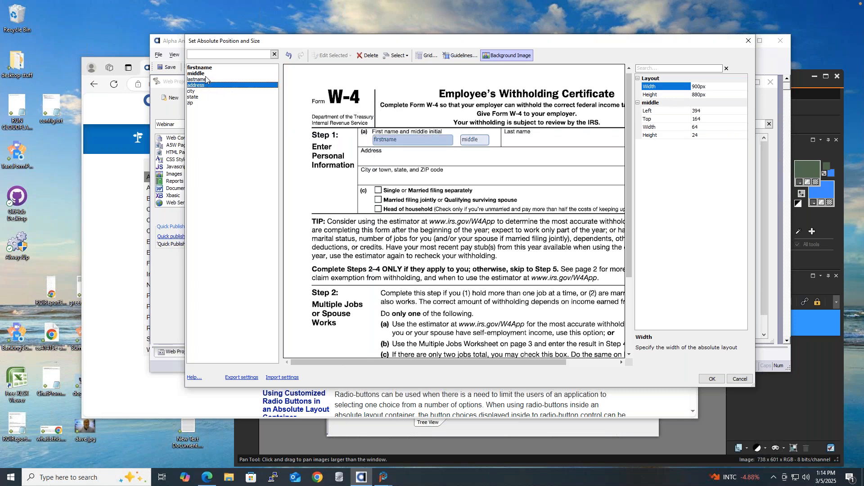
left_click(207, 80)
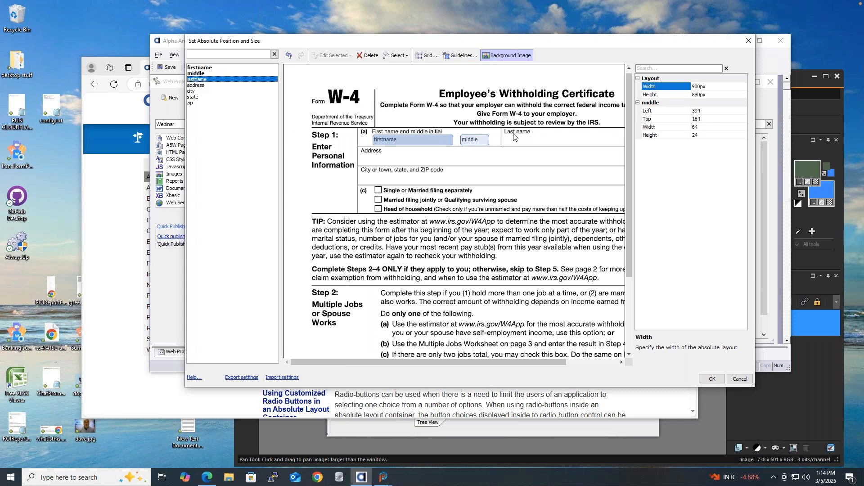
left_click_drag(506, 135, 623, 145)
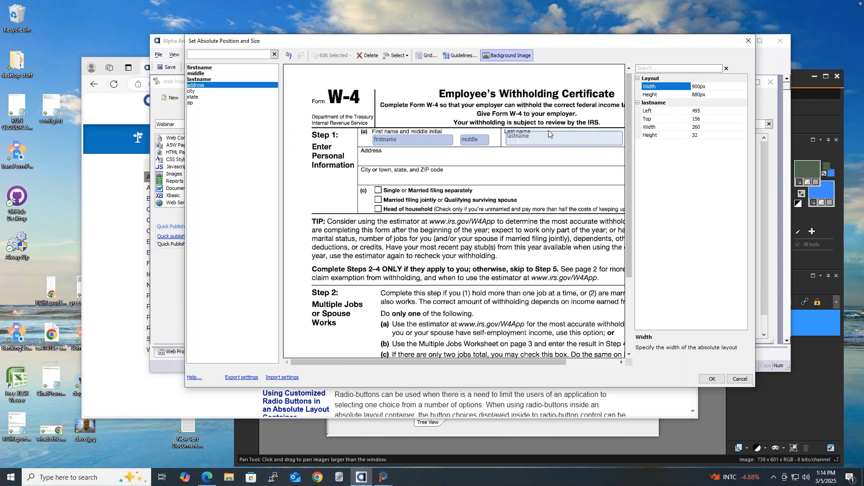
Shrink lastname to 24 pixels tall and draw the address and city boxes on the form.
left_click_drag(549, 130, 549, 134)
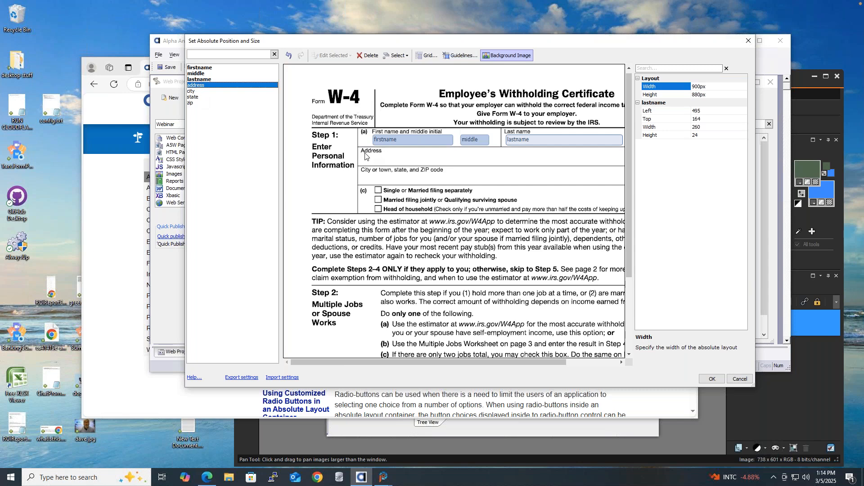
left_click_drag(364, 151, 586, 172)
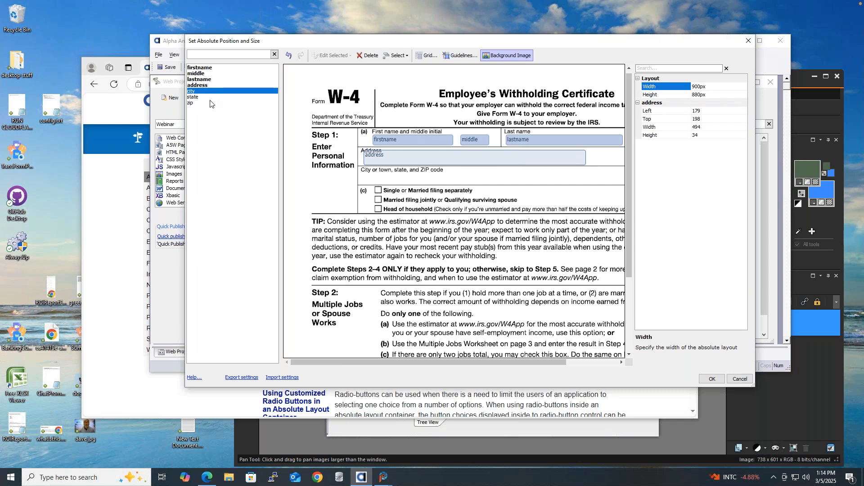
left_click_drag(366, 174, 543, 182)
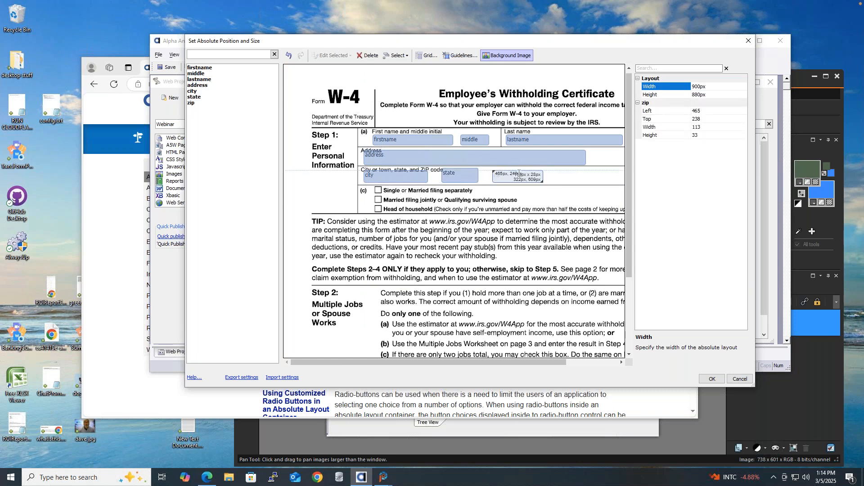
Even out the state, city and address box heights, then move the positioning window aside.
left_click(460, 170)
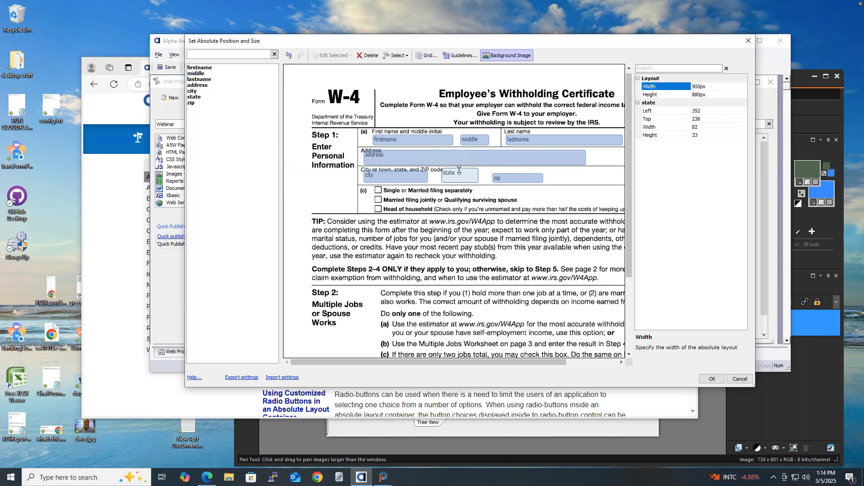
left_click_drag(460, 168, 460, 173)
left_click(399, 176)
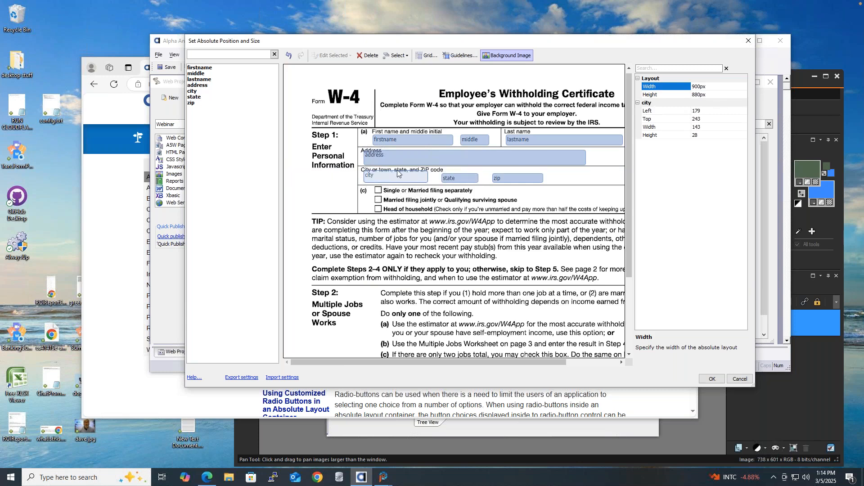
left_click_drag(396, 170, 396, 175)
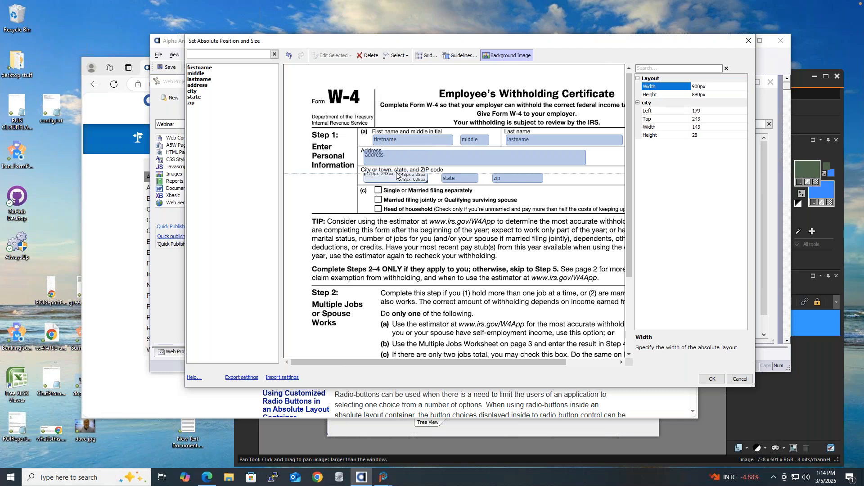
left_click(409, 156)
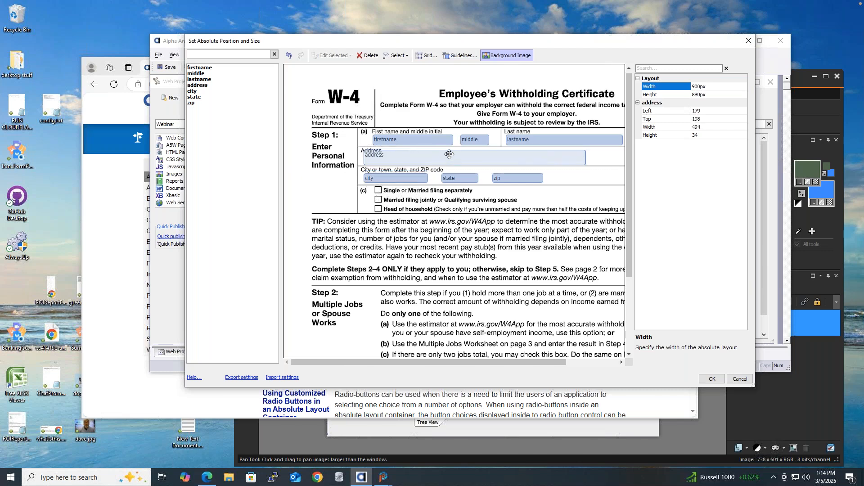
left_click_drag(451, 150, 452, 155)
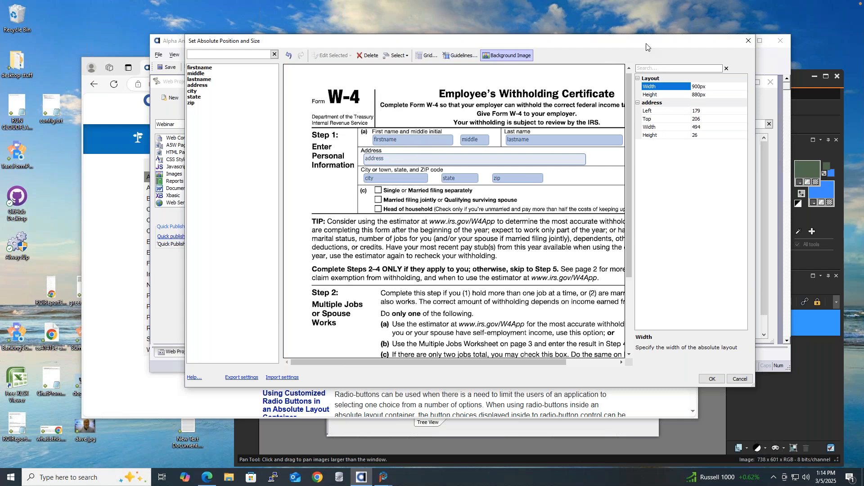
left_click_drag(647, 44, 562, 18)
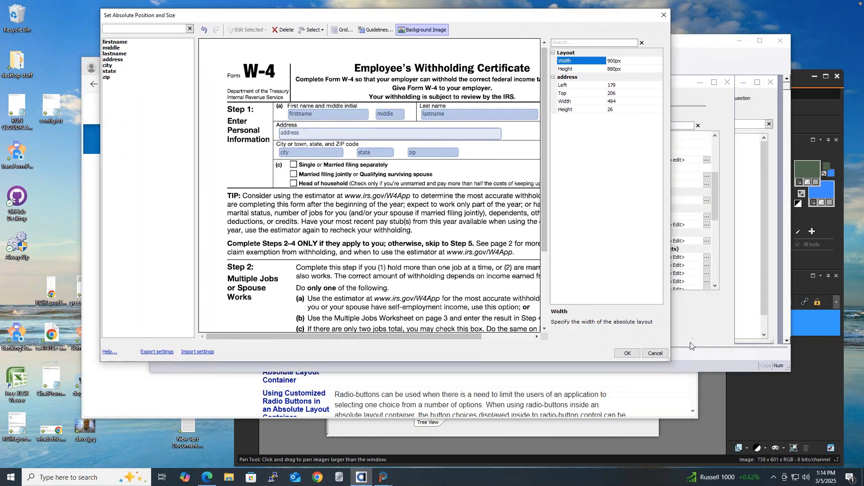
Accept the absolute field positions, save the component, and open its Working Preview.
left_click(627, 353)
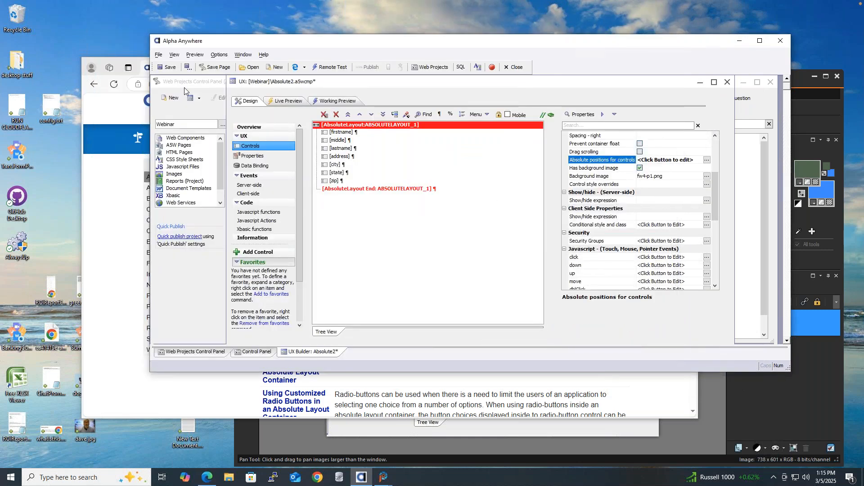
left_click(163, 67)
left_click(334, 102)
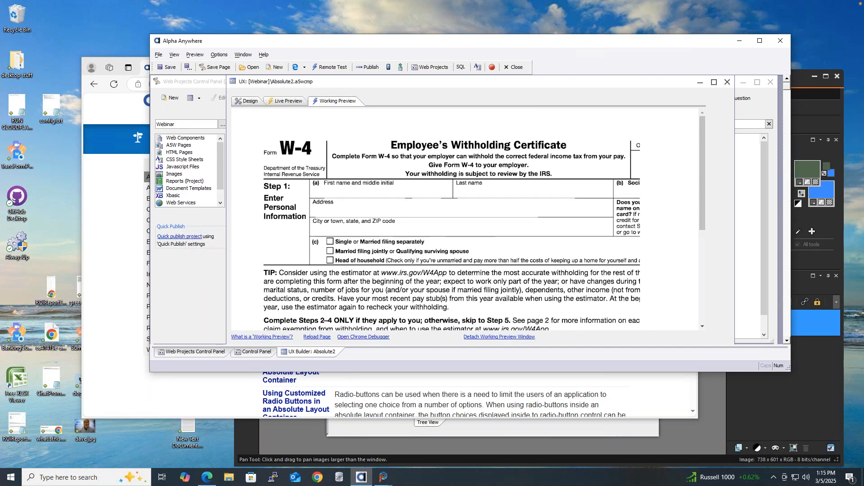
Type a sample first name, middle initial and last name into the W-4 fields, then tab through them.
left_click(344, 191)
key("Tab")
key("Tab")
key("shift+Tab")
key("Tab")
key("Tab")
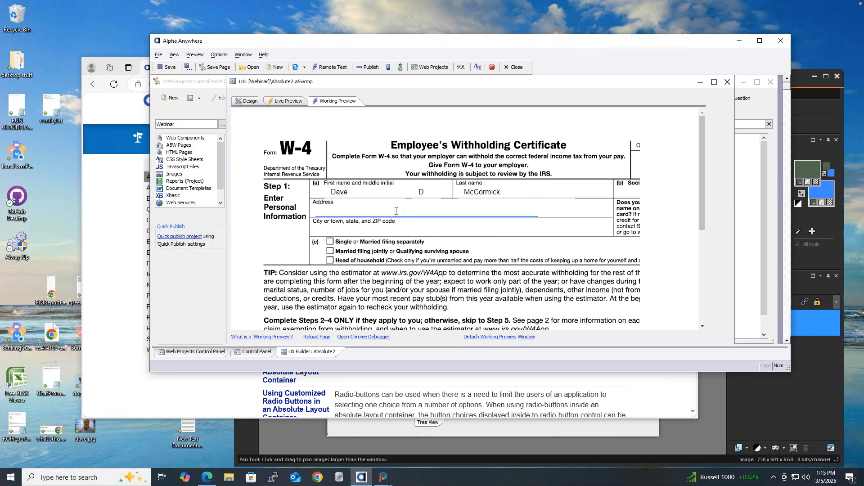
left_click(376, 192)
left_click(433, 192)
key("Tab")
key("Tab")
key("Tab")
key("Tab")
key("Tab")
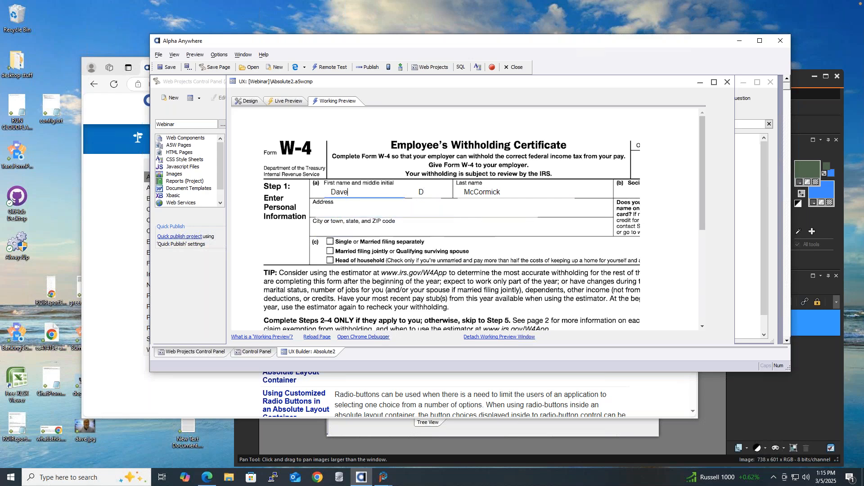
key("Tab")
key("Tab")
On the Design tab, set the [firstname] box's Style property to border-style:solid;.
left_click(248, 102)
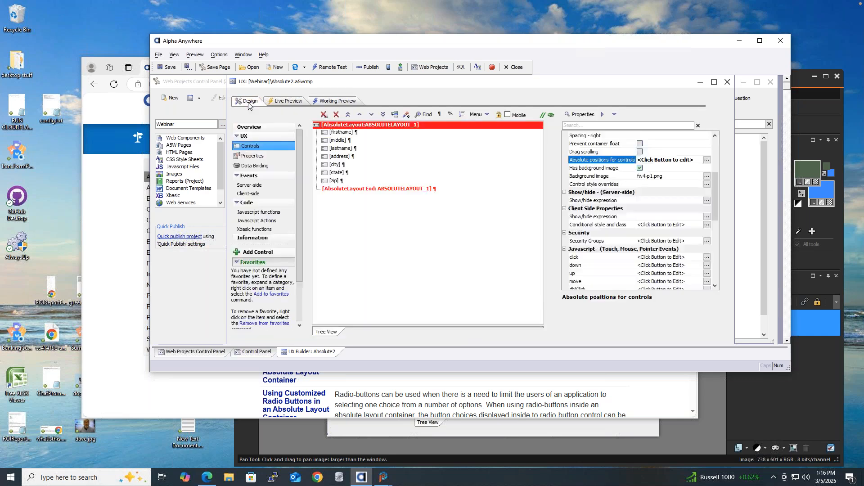
left_click(357, 133)
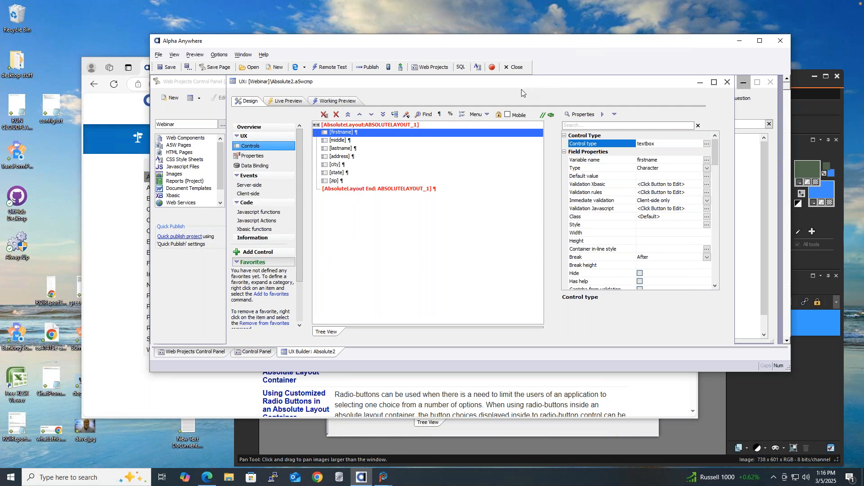
left_click(642, 227)
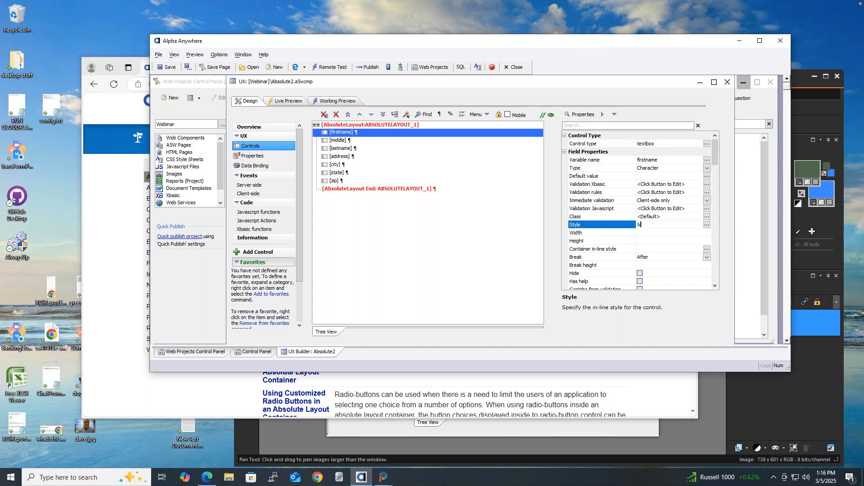
type("order-style:solid;")
key("Return")
In the Style Editor, add border-color:black; and border-width:1px; to the firstname style.
left_click(706, 225)
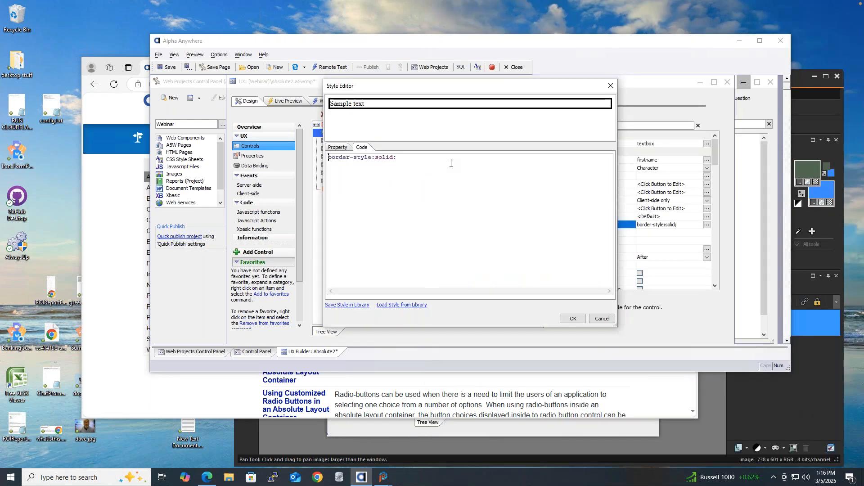
left_click(399, 160)
key("Return")
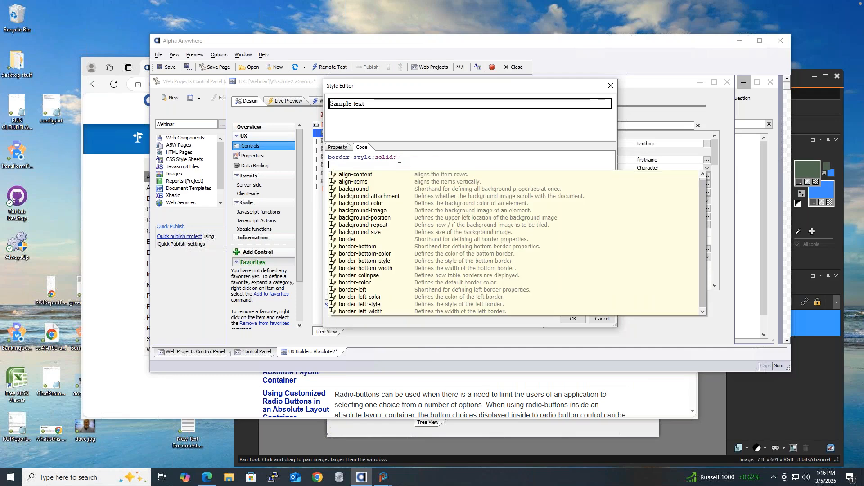
type("border-colo")
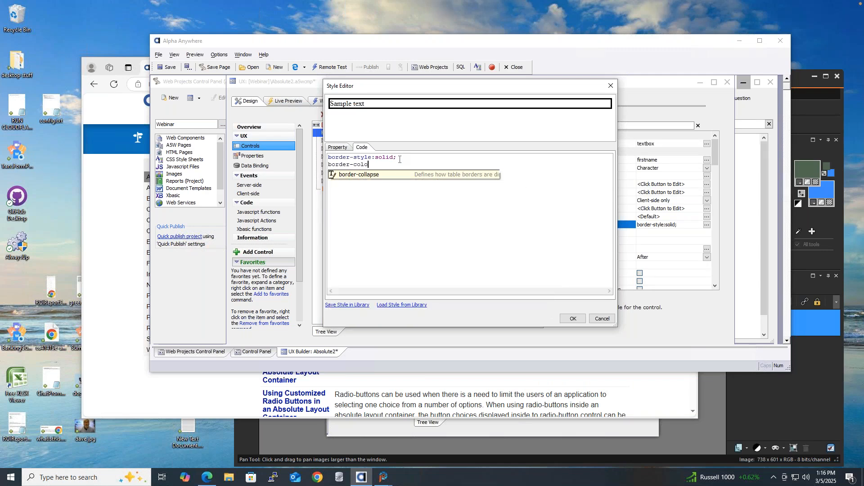
type("r:black")
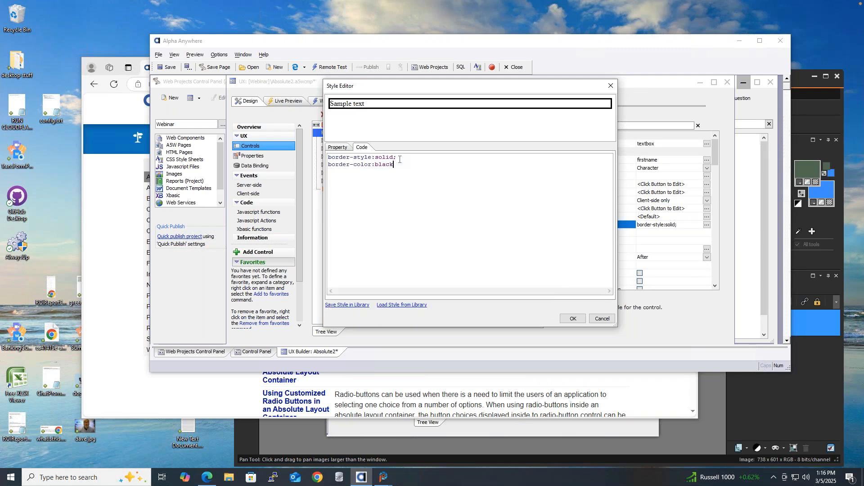
type(";")
key("Return")
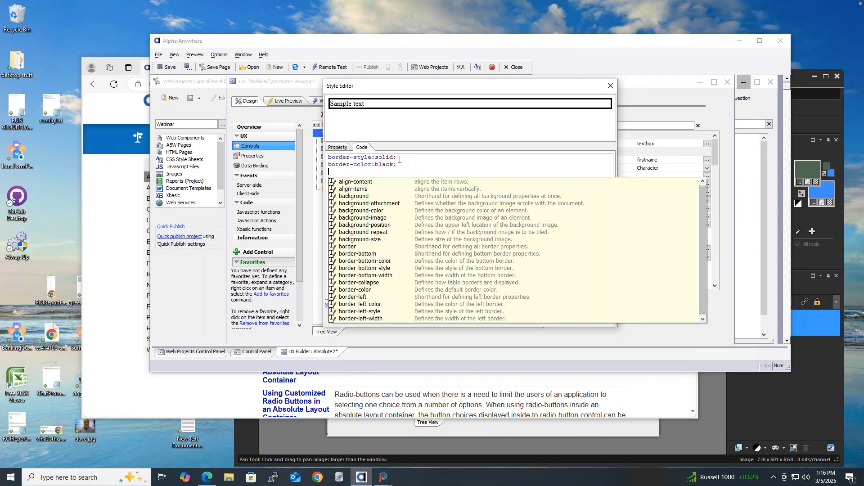
type("border-color")
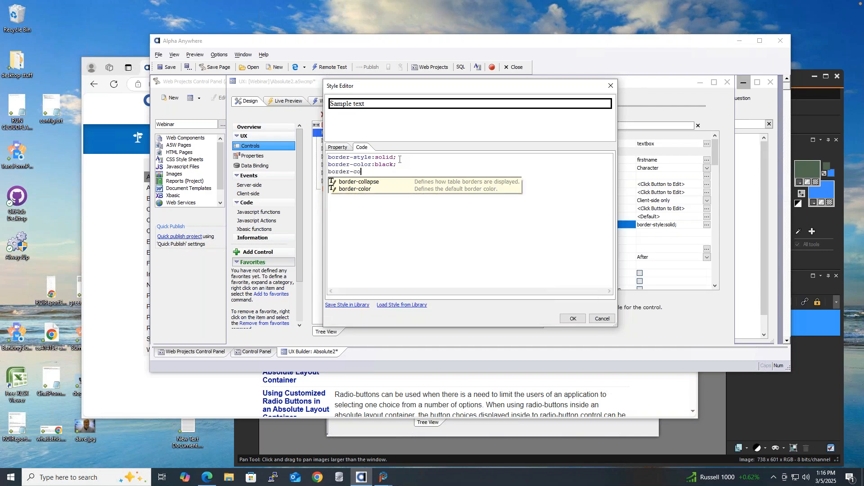
key("BackSpace")
key("BackSpace")
key("BackSpace")
key("BackSpace")
key("BackSpace")
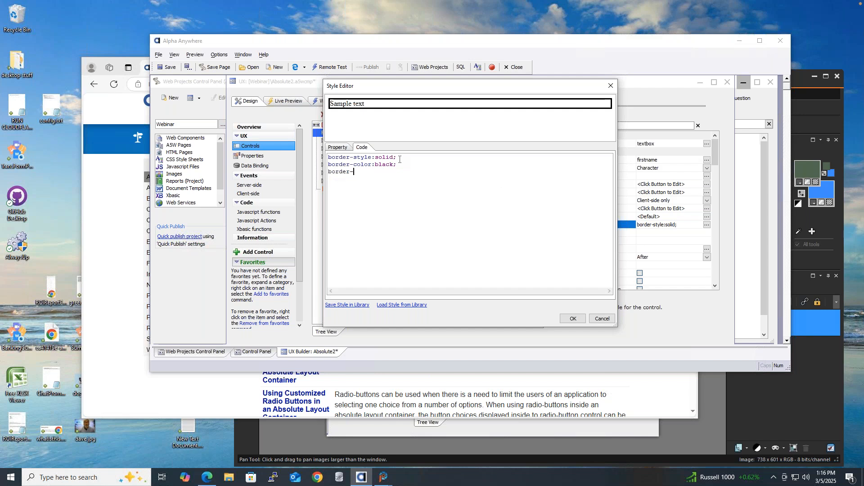
type("width:1p")
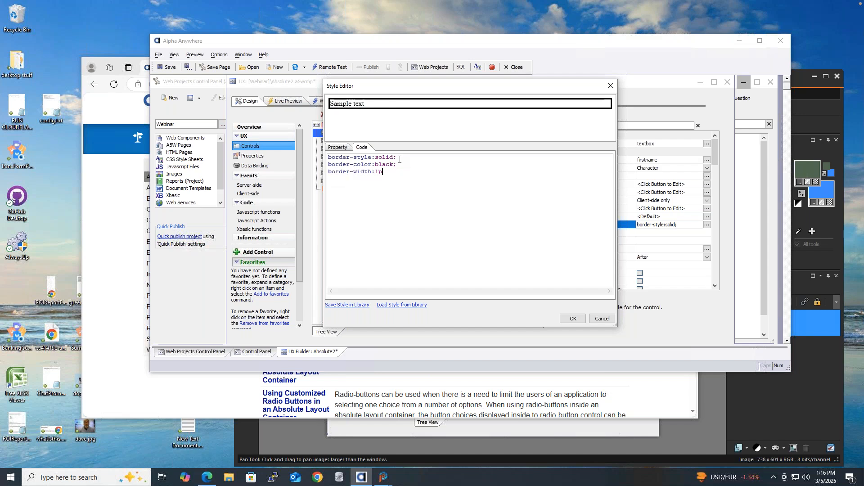
type("x;")
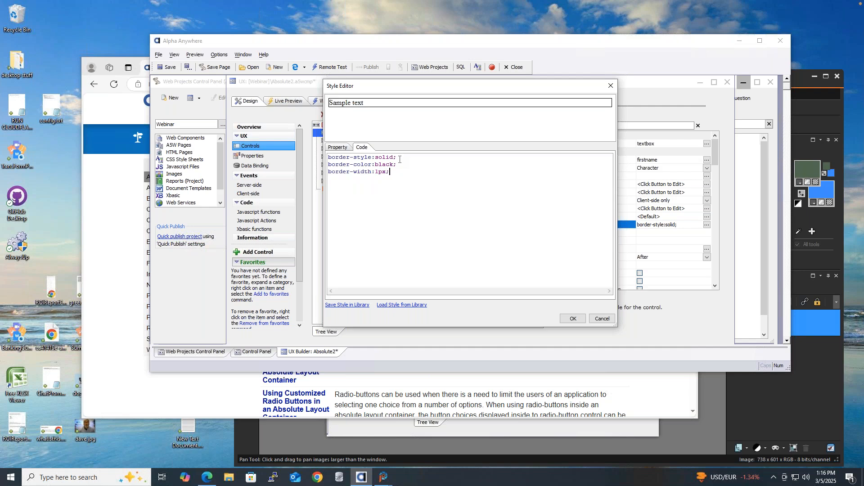
Begin a new background-color: # line in the style code.
left_click(340, 148)
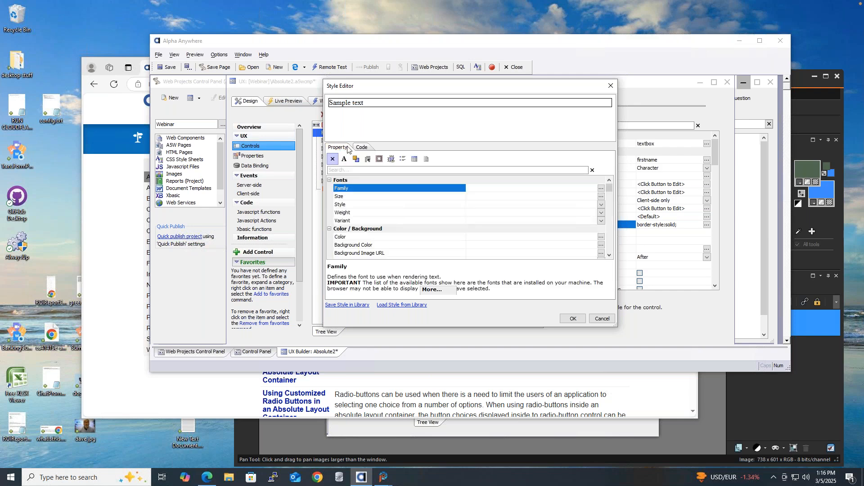
left_click(363, 148)
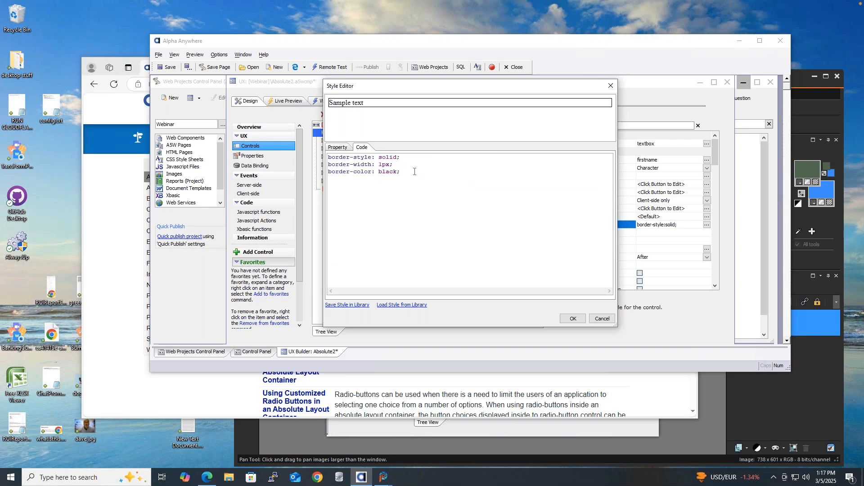
key("Return")
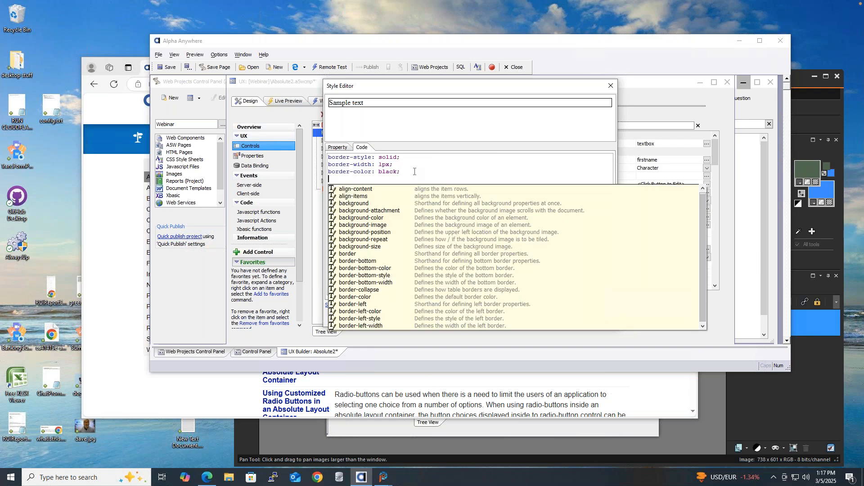
type("backgroun")
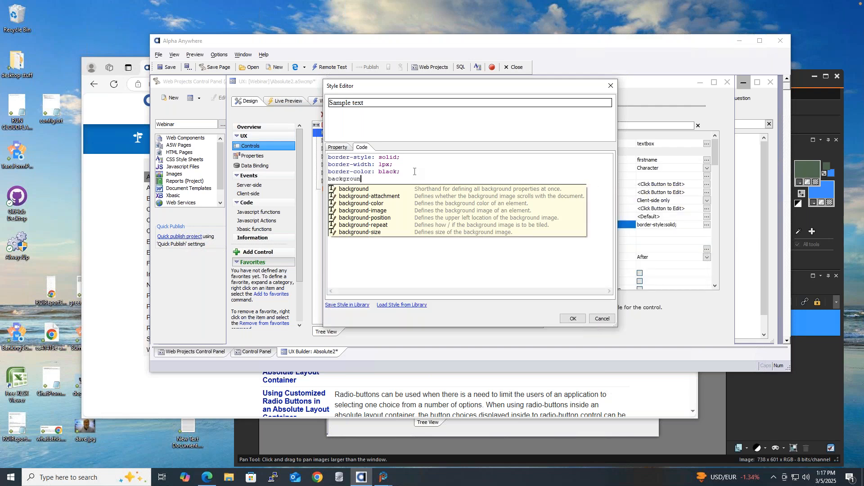
type("d-color:")
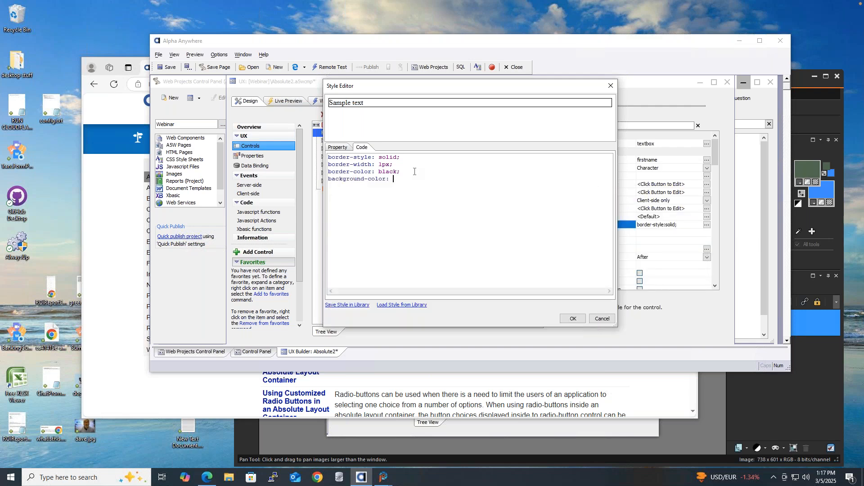
type(" #")
left_click(207, 478)
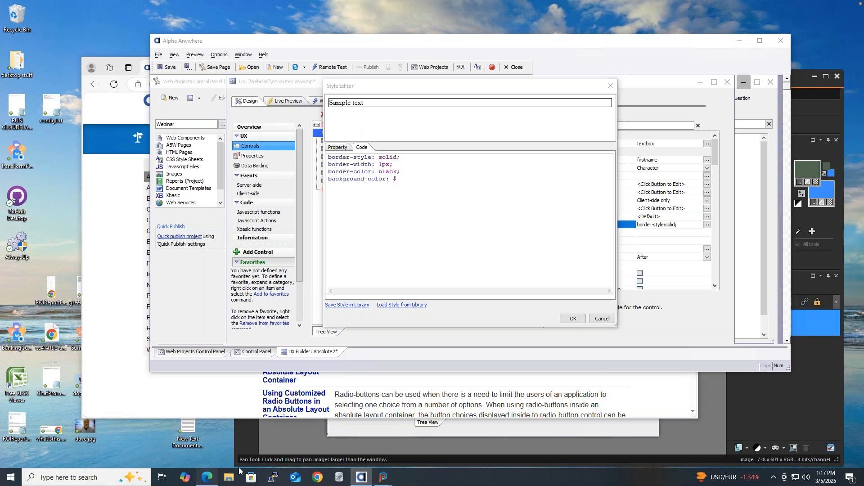
Google 'light blue hex color' in a new tab and copy the #ADD8E6 code.
left_click(258, 68)
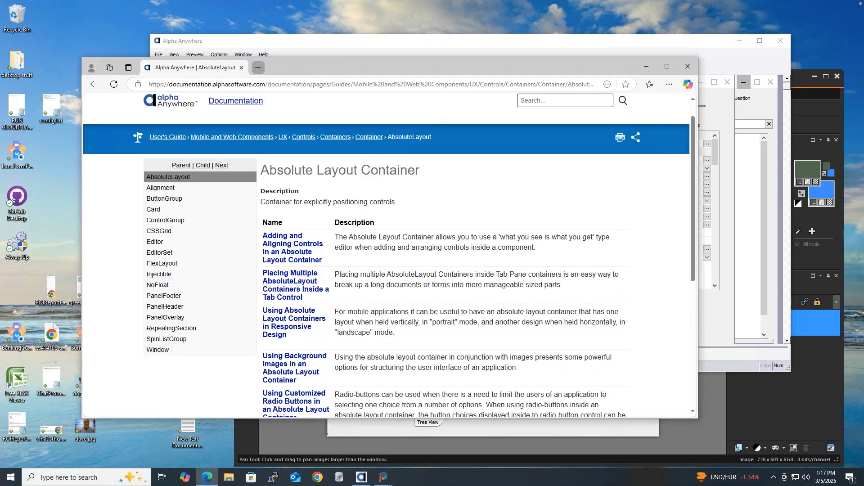
left_click(295, 85)
type("google.com")
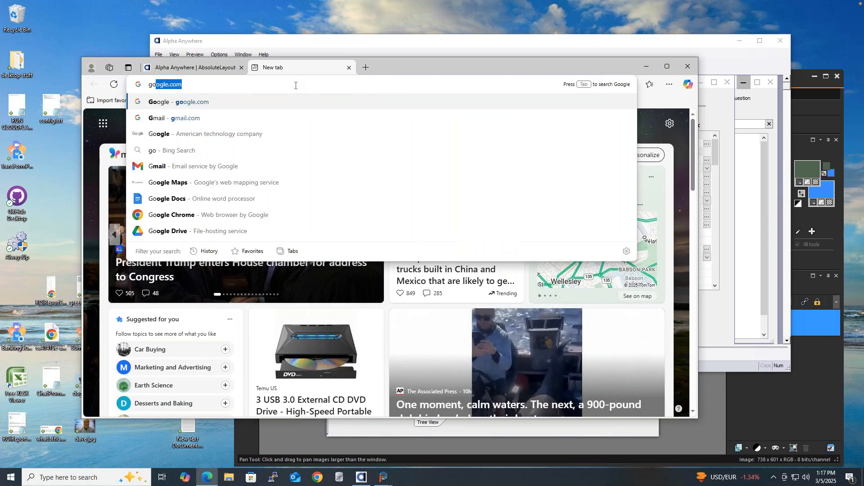
key("Return")
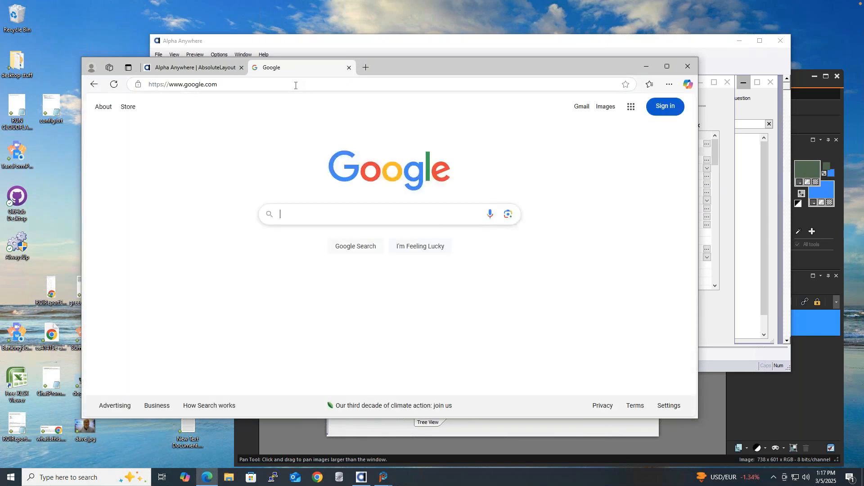
type("light blue")
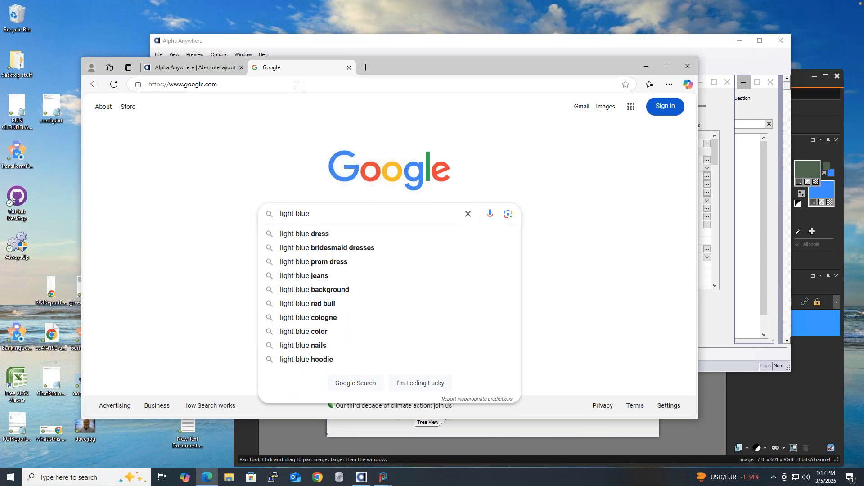
type(" hex color")
key("Return")
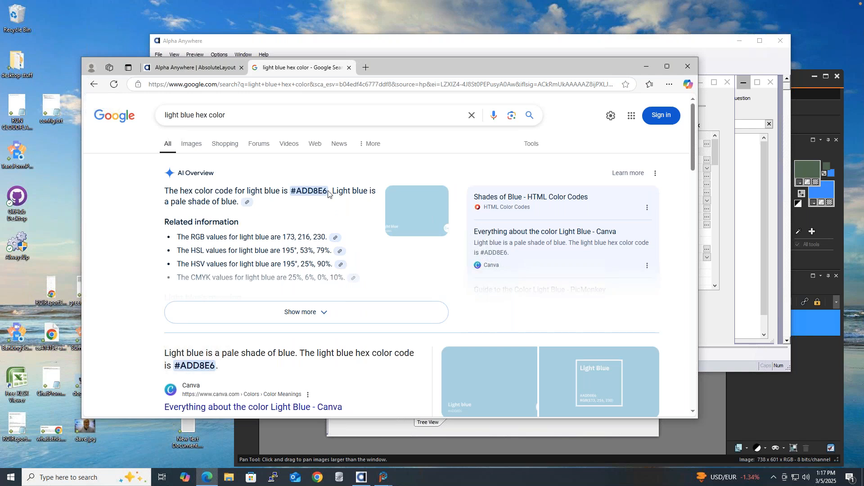
left_click_drag(328, 191, 293, 192)
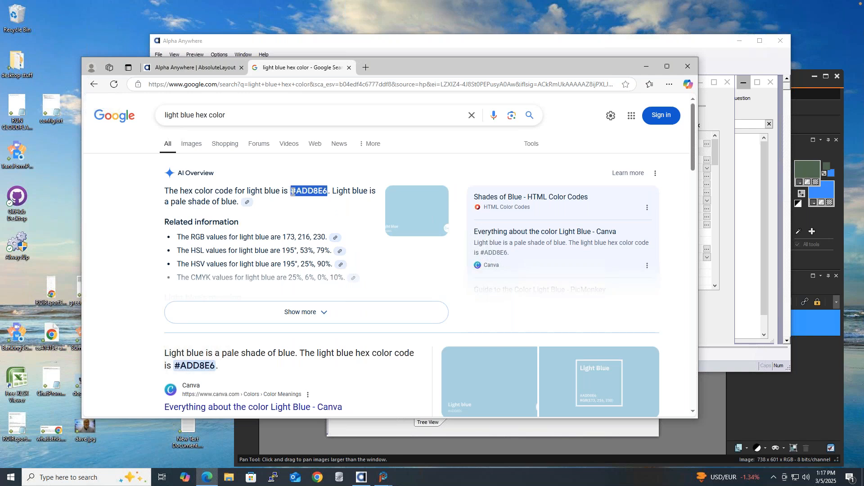
right_click(298, 191)
left_click(338, 199)
Complete the style as background-color: #ADD8E6;, apply it to firstname, and save the component.
left_click(364, 41)
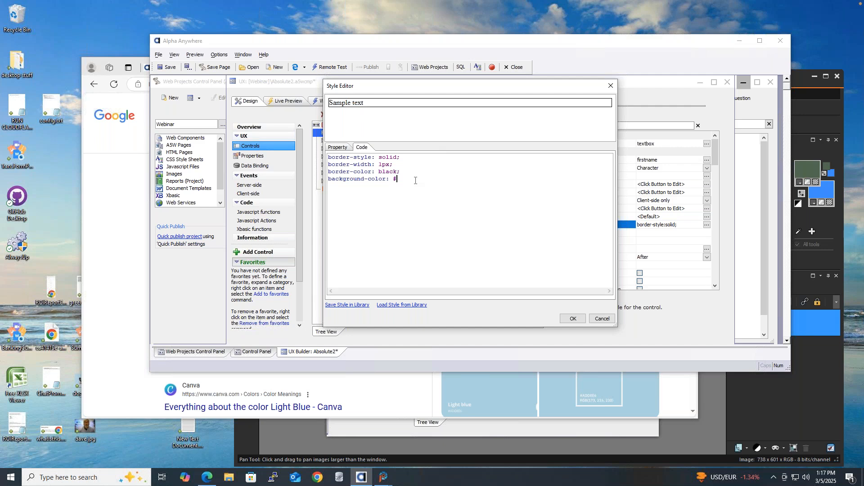
key("BackSpace")
key("ctrl+v")
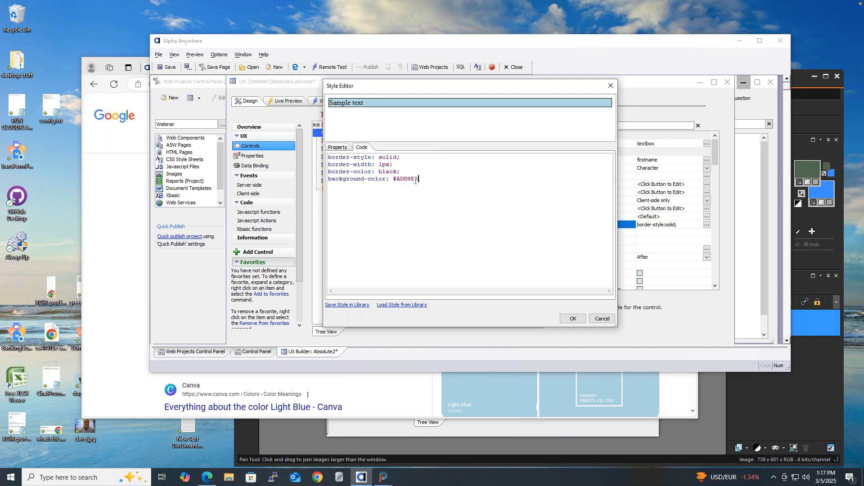
type(";")
left_click(572, 318)
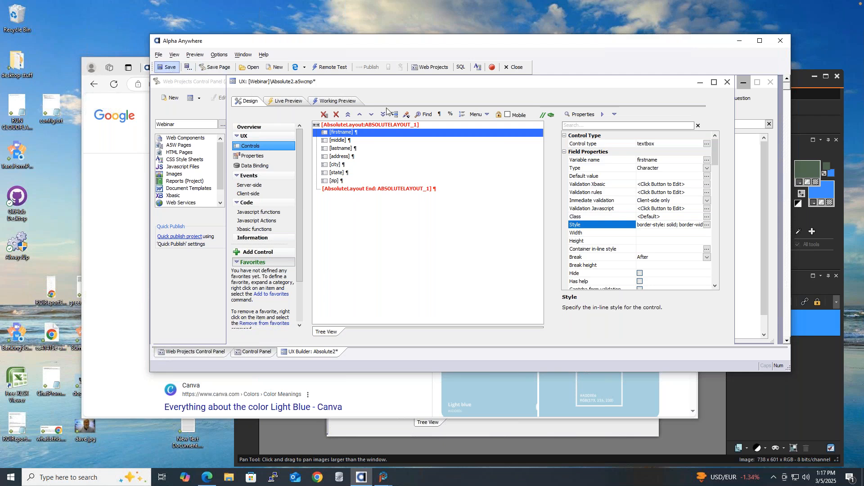
left_click(346, 102)
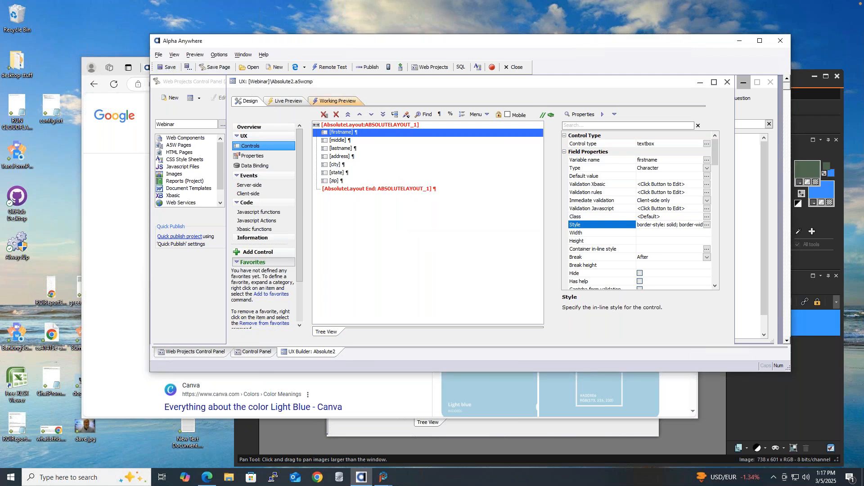
left_click(347, 102)
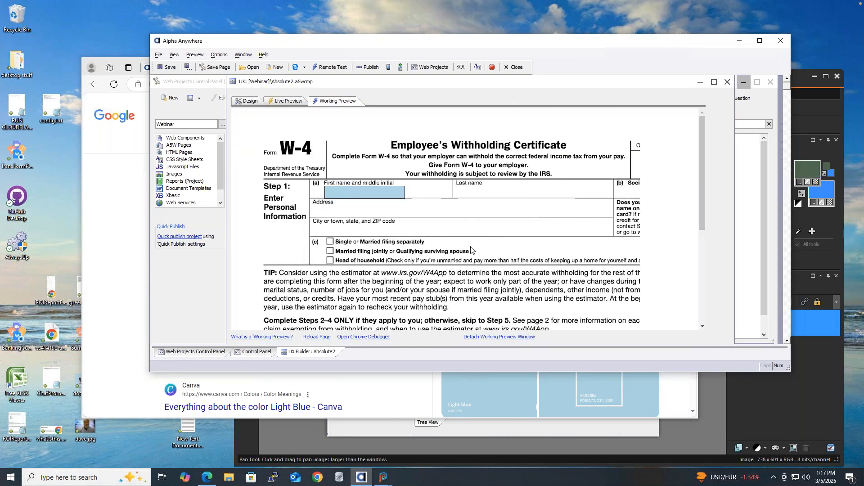
left_click(359, 192)
type("sdfsdfsdf")
left_click_drag(360, 193, 314, 191)
key("BackSpace")
left_click(425, 192)
left_click(248, 101)
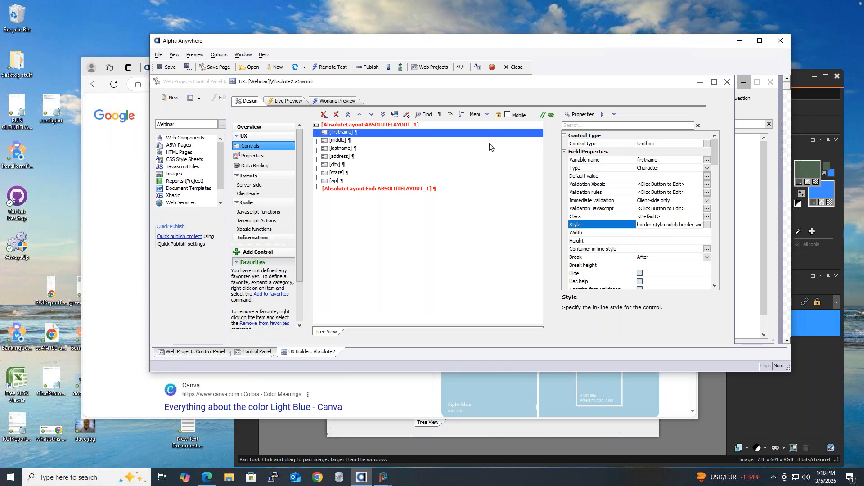
left_click(406, 116)
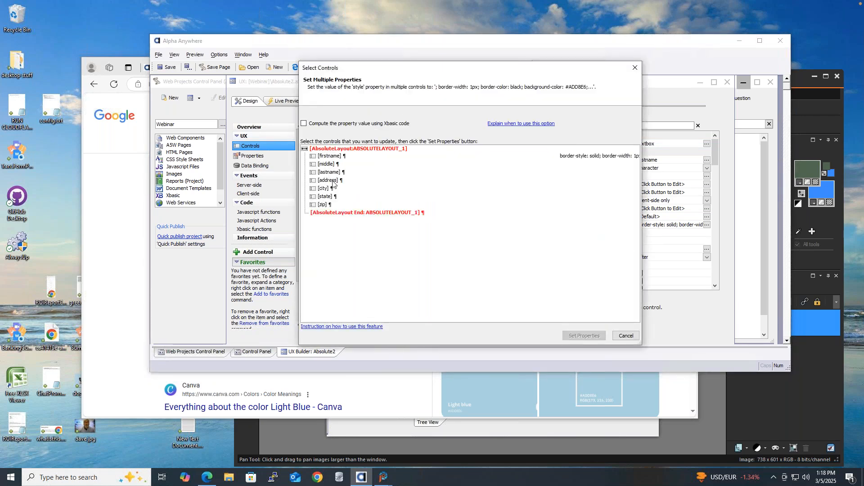
left_click(626, 336)
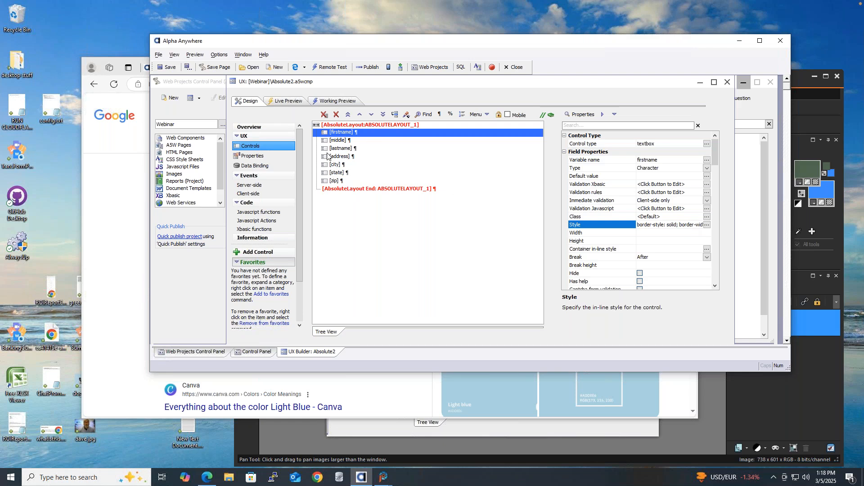
Cut all four CSS lines out of the first-name field's inline style, leaving it empty.
left_click(706, 224)
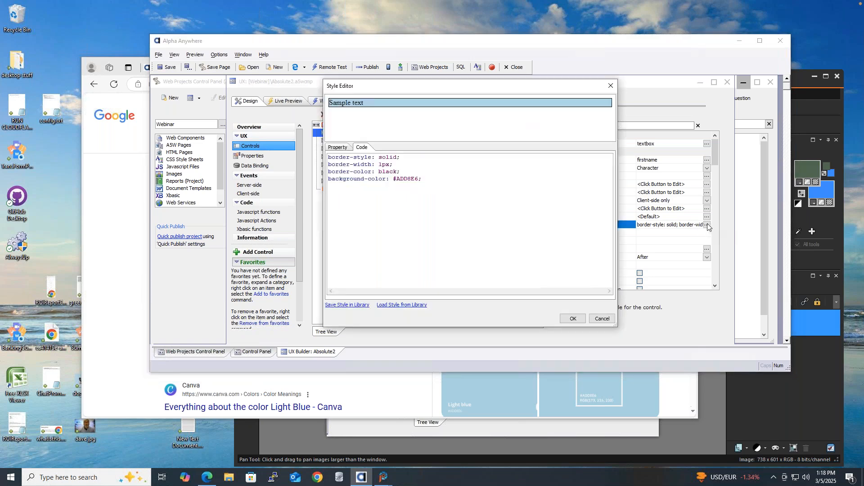
left_click_drag(421, 178, 329, 158)
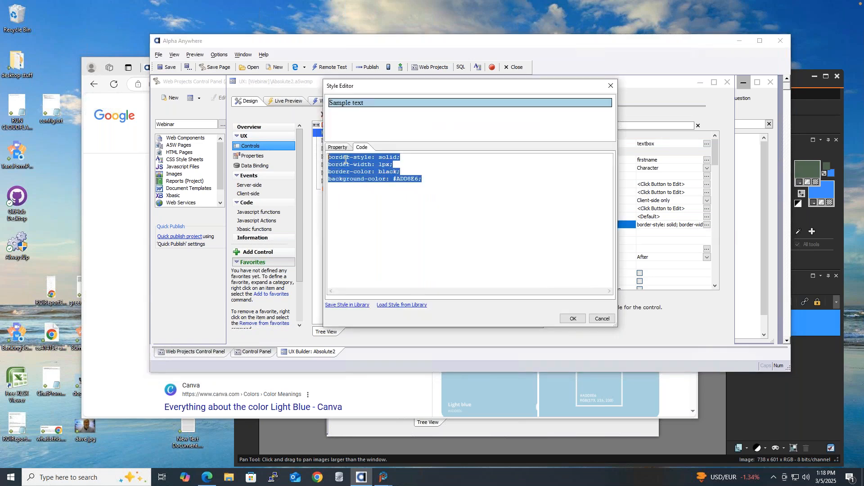
right_click(345, 160)
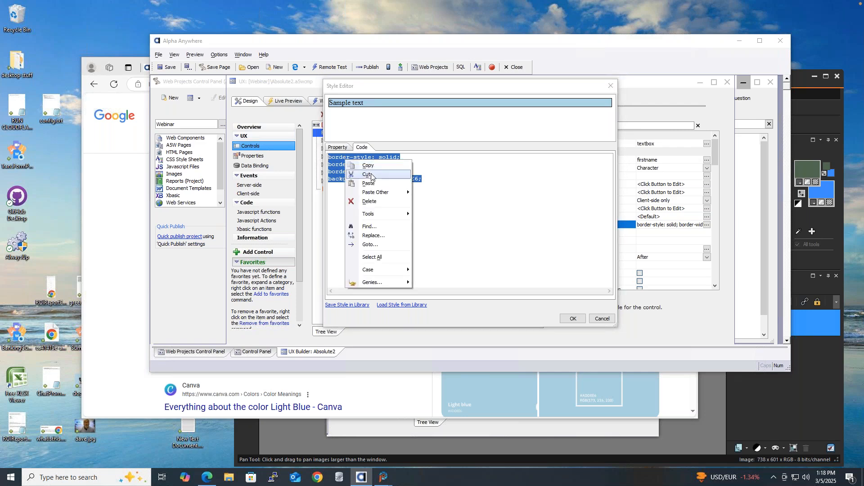
left_click(367, 175)
left_click(575, 318)
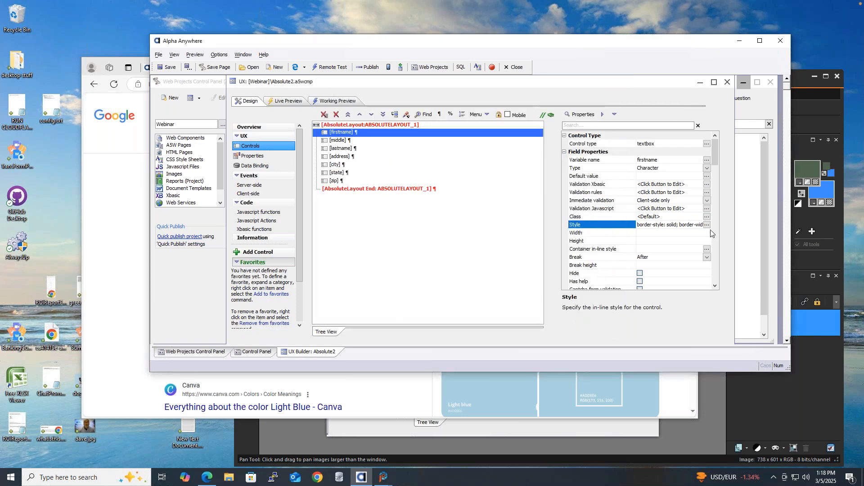
Wrap the cut declarations in a new .blueField { } class in the local CSS and save it.
left_click(707, 217)
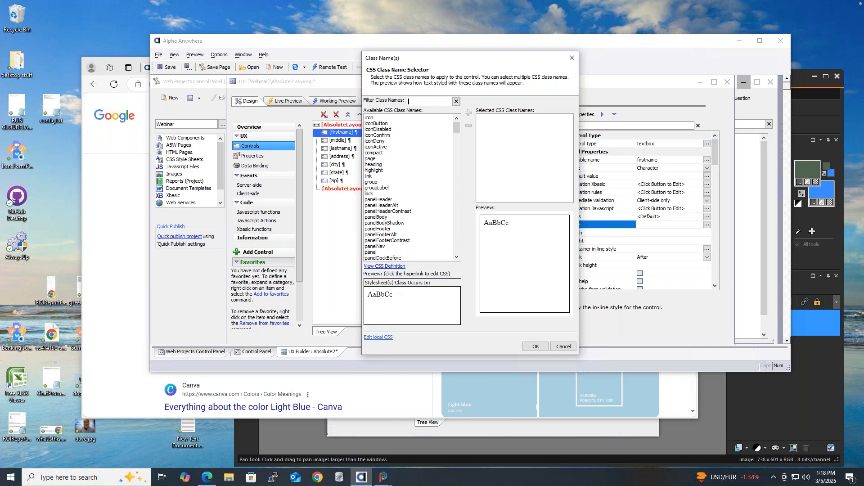
left_click(373, 337)
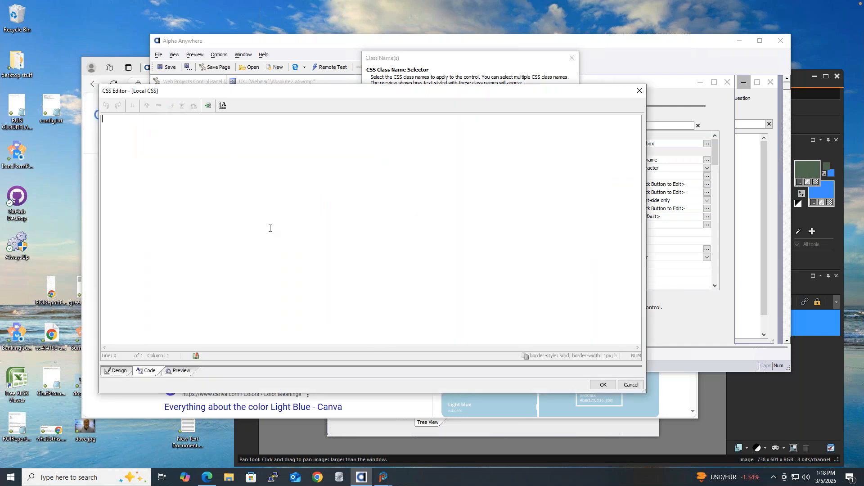
type(".blueField {")
key("ctrl+v")
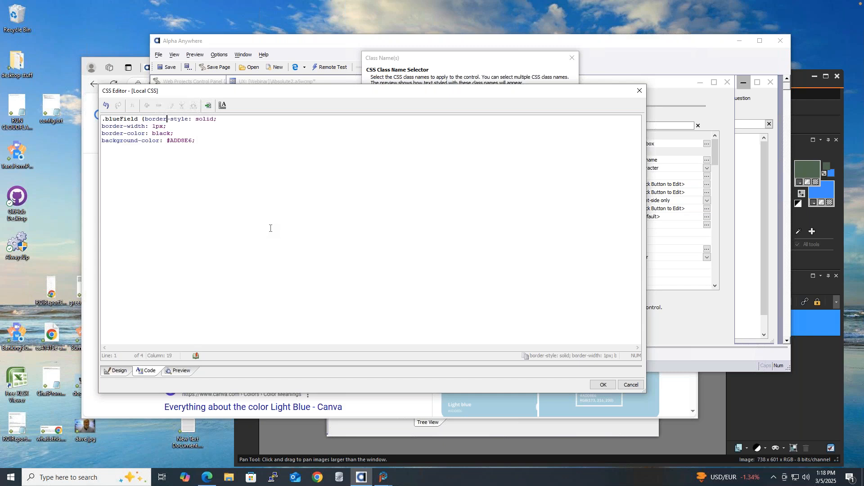
key("Left")
key("Left")
key("Left")
key("Return")
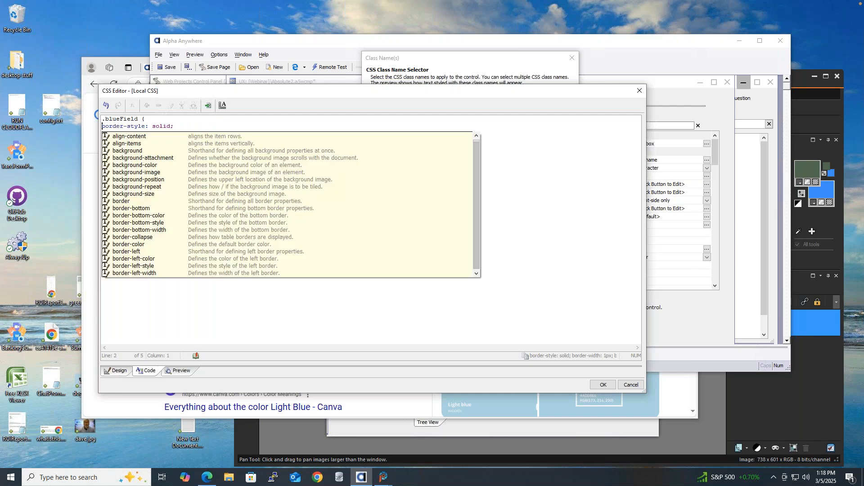
key("Escape")
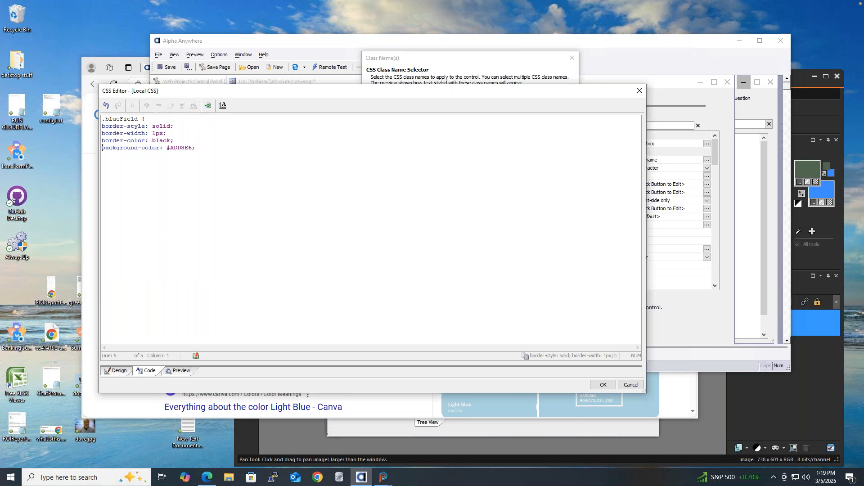
key("super+Right")
key("super+Left")
type("}")
left_click(603, 384)
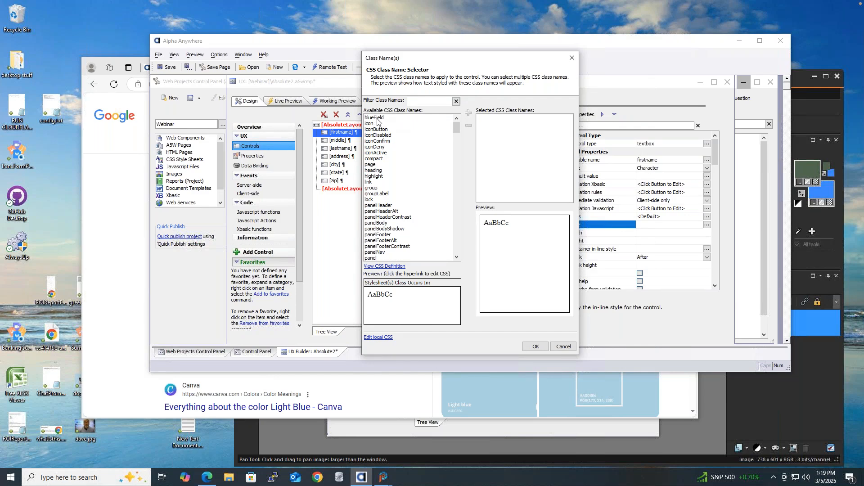
Assign the blueField class to the firstname field.
left_click(377, 118)
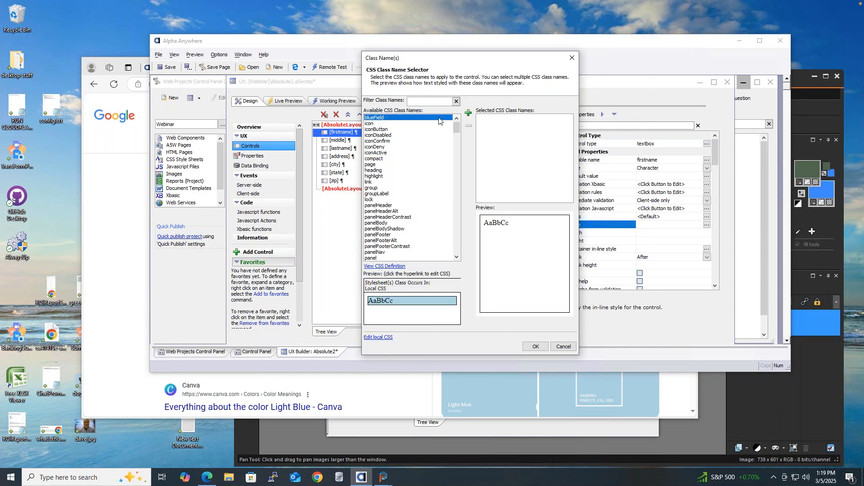
left_click(468, 113)
left_click(535, 346)
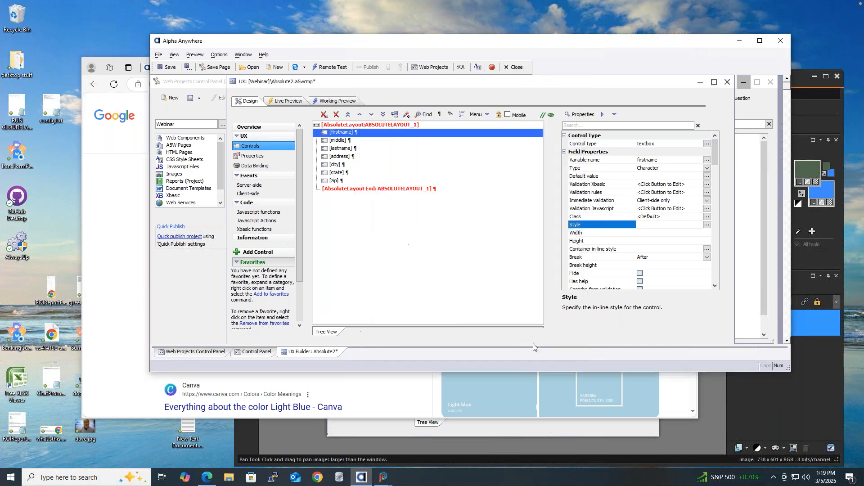
Copy the blueField class to the middle, lastname, address, city, state and zip fields.
left_click(658, 219)
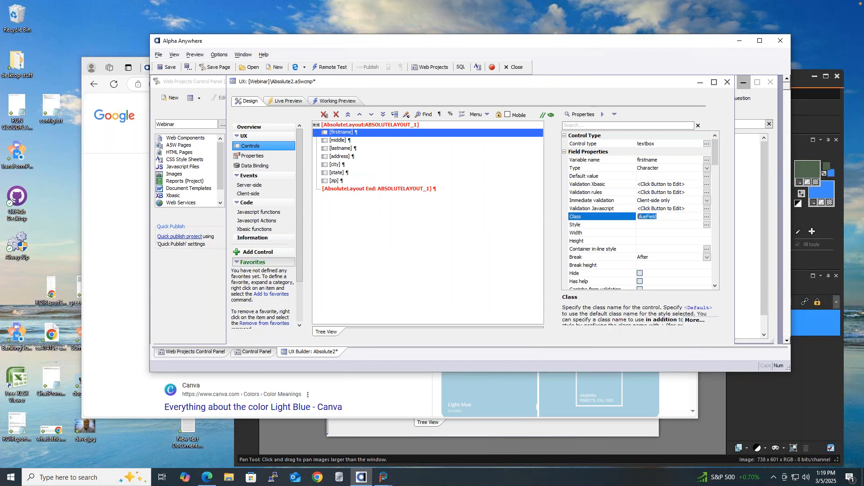
left_click(407, 116)
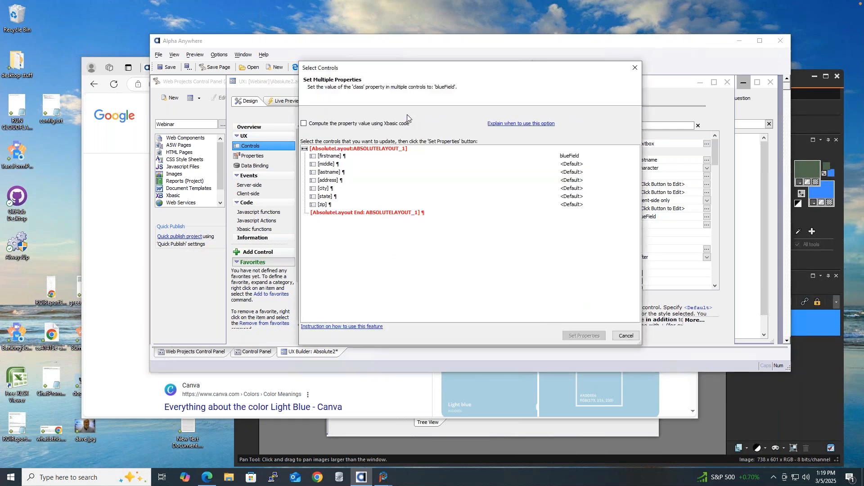
left_click(332, 164)
left_click(326, 205, "shift")
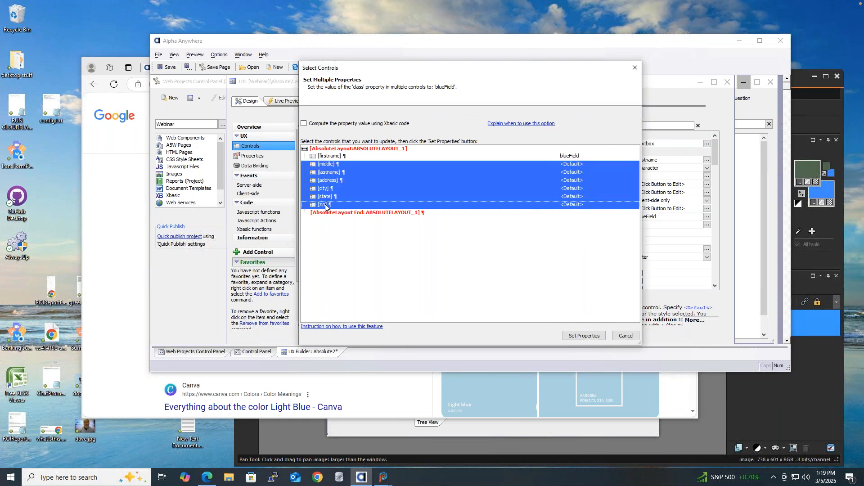
left_click(585, 336)
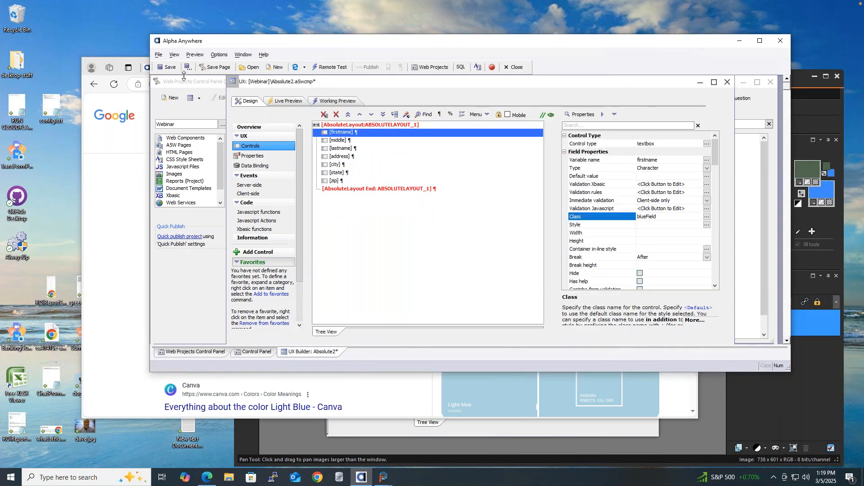
Run the Working Preview and tab through the fields to check the light blue styling.
left_click(339, 101)
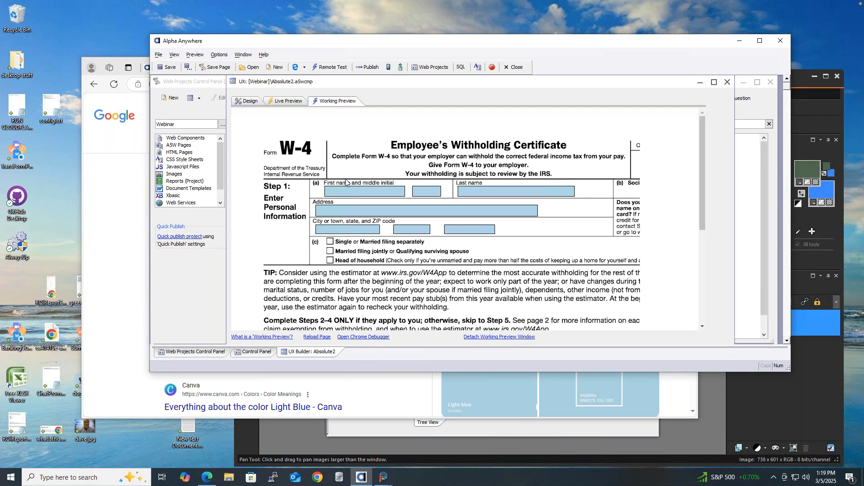
left_click(399, 189)
key("Tab")
key("Tab")
key("Tab")
key("Tab")
key("Tab")
key("Tab")
Switch to the PowerPoint presentation and advance to the last slide.
key("super+Tab")
key("super+Tab")
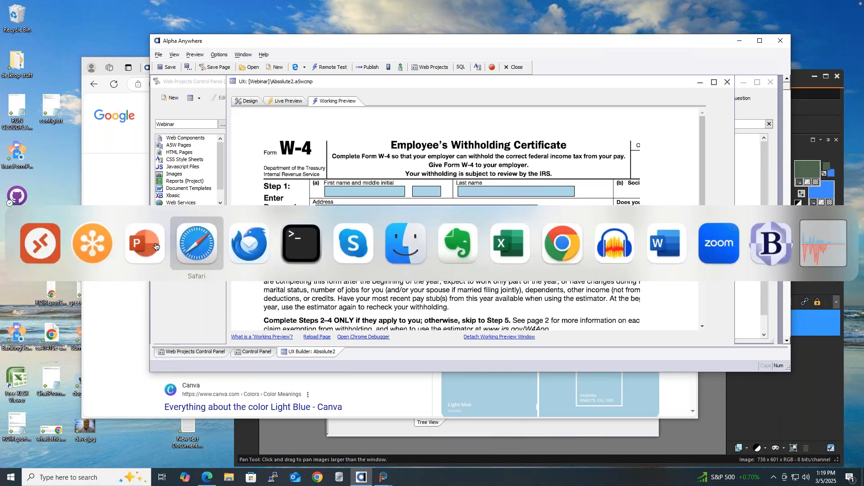
key("super+shift+Tab")
key("Down")
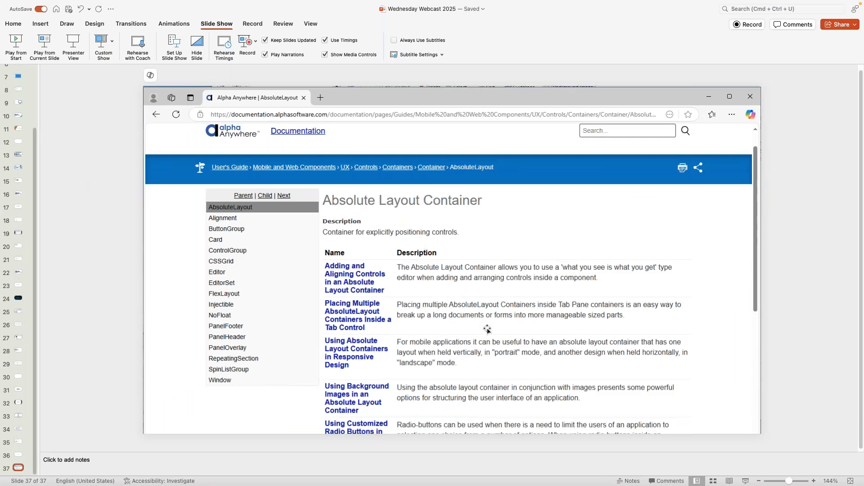
Return from PowerPoint to the Remote Desktop session showing the W-4 Working Preview.
key("super+Tab")
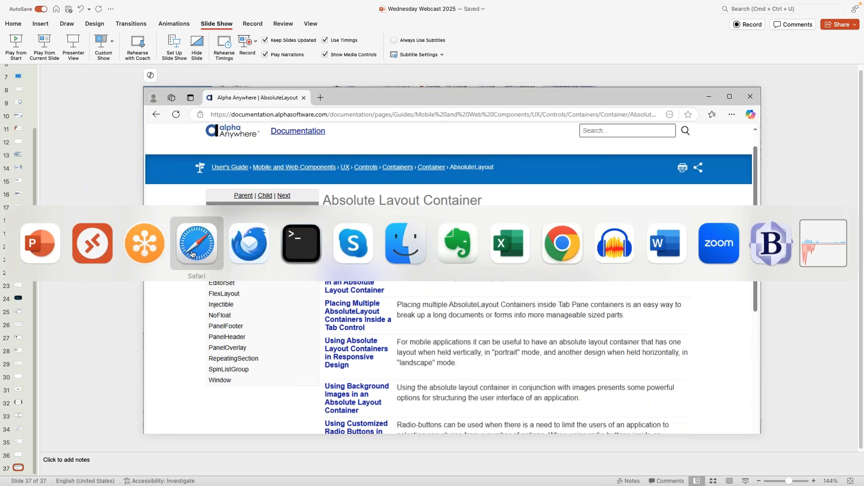
left_click(92, 243)
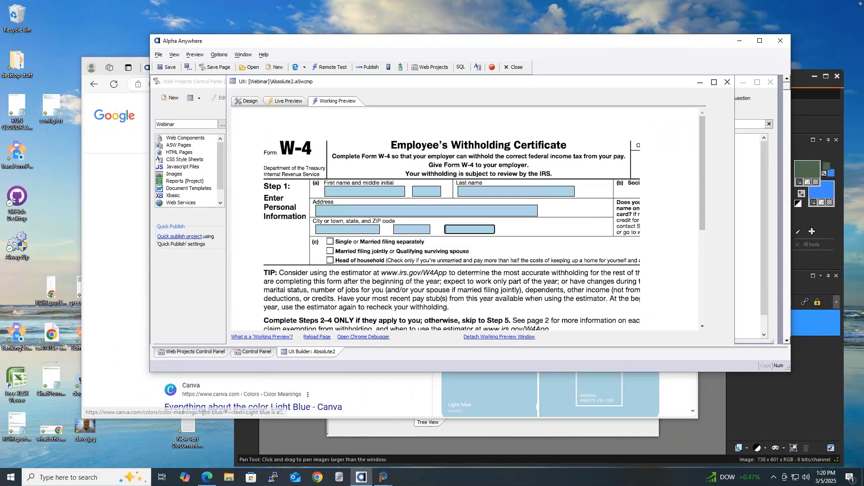
On the AbsoluteLayout documentation tab, open 'Using Absolute Layout Containers in Responsive Design'.
left_click(212, 476)
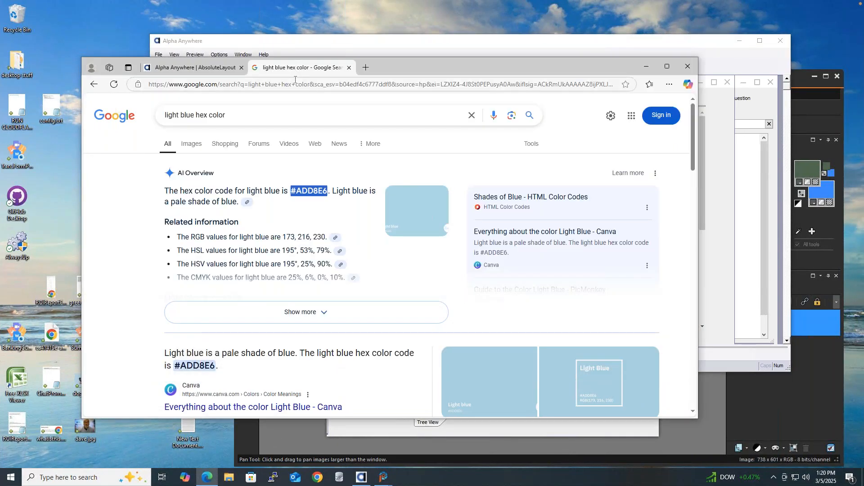
left_click(198, 67)
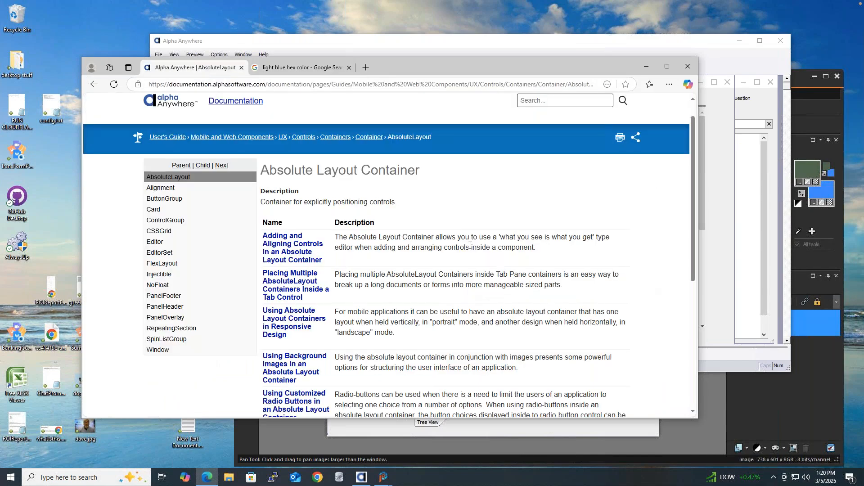
scroll(456, 201, "down", 2)
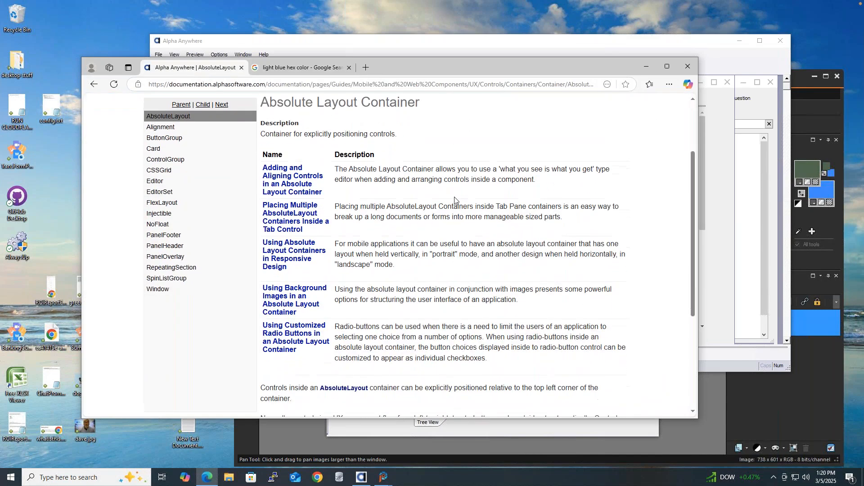
scroll(489, 184, "up", 1)
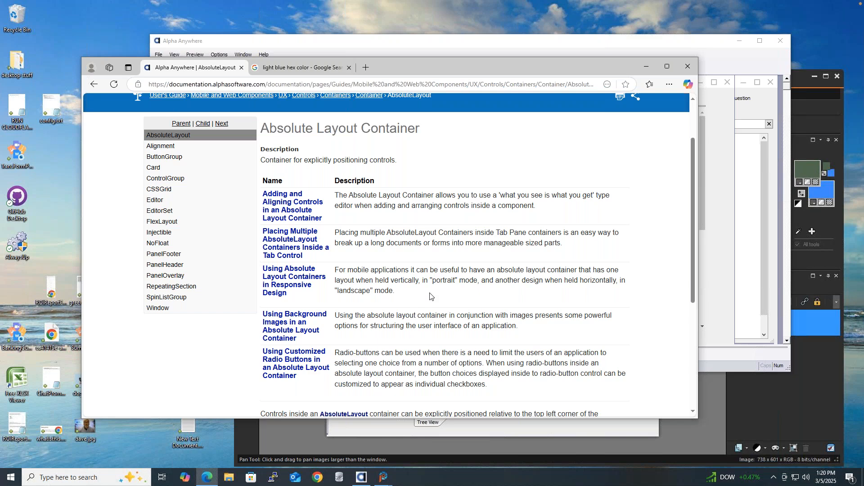
left_click(281, 284)
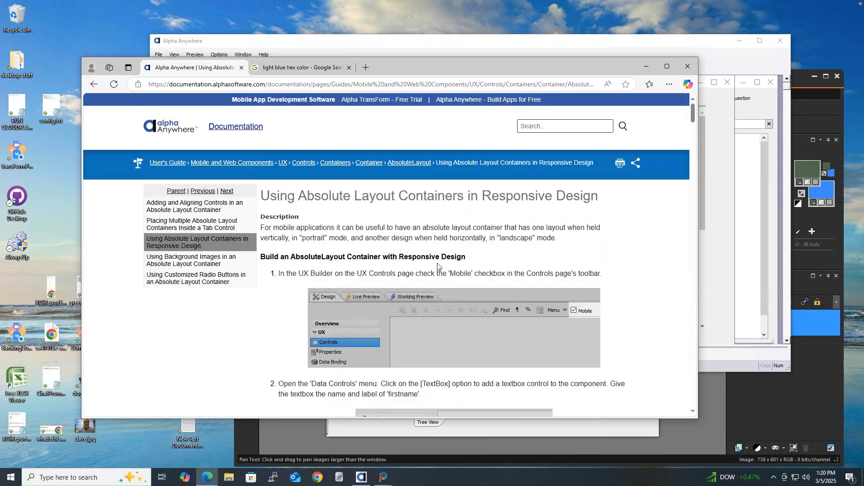
Read the 'Using Absolute Layout Containers in Responsive Design' steps, then return to the Alpha Anywhere builder.
scroll(439, 239, "down", 2)
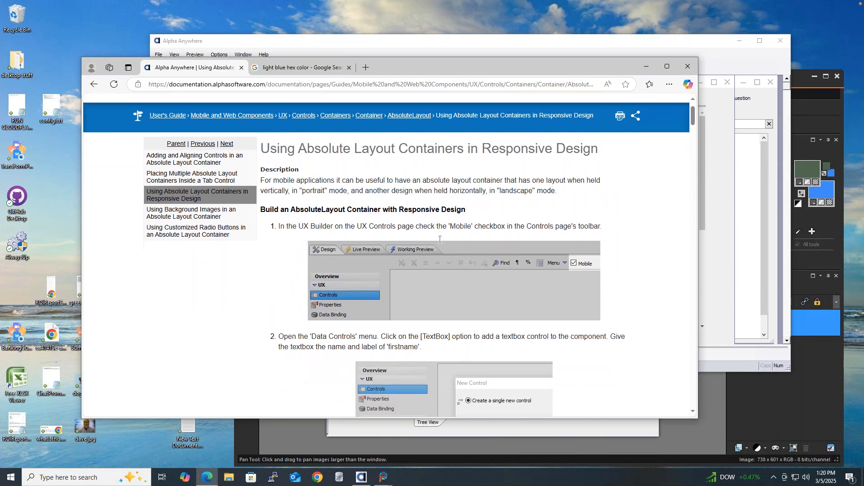
scroll(556, 152, "down", 4)
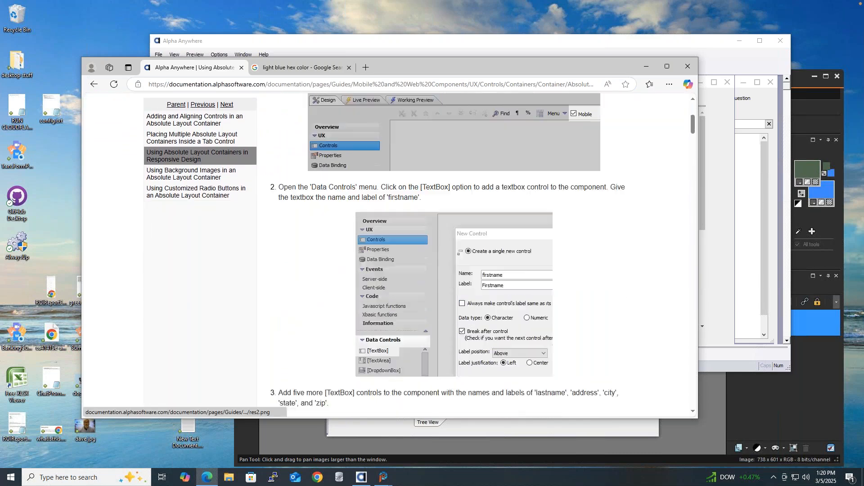
scroll(337, 121, "up", 6)
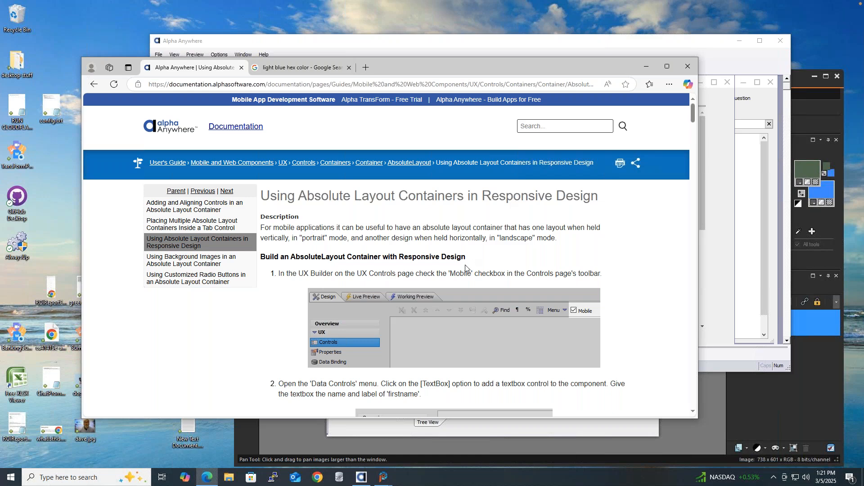
scroll(466, 266, "down", 10)
scroll(466, 266, "down", 10)
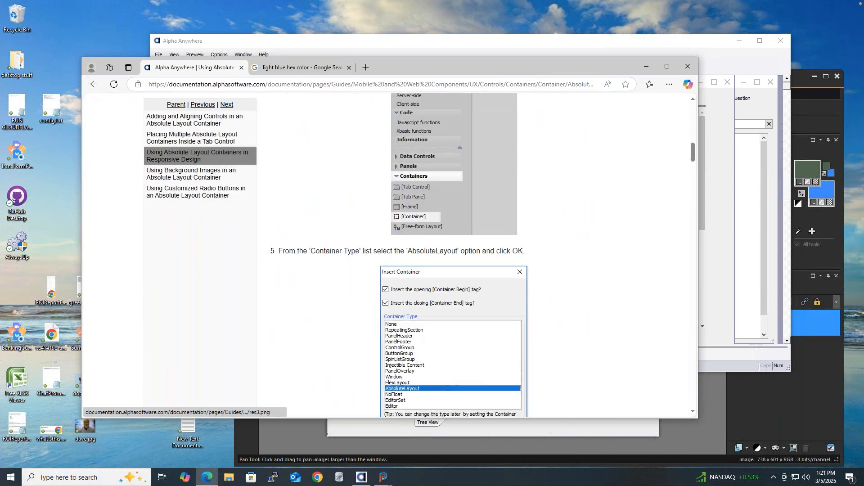
scroll(466, 267, "down", 10)
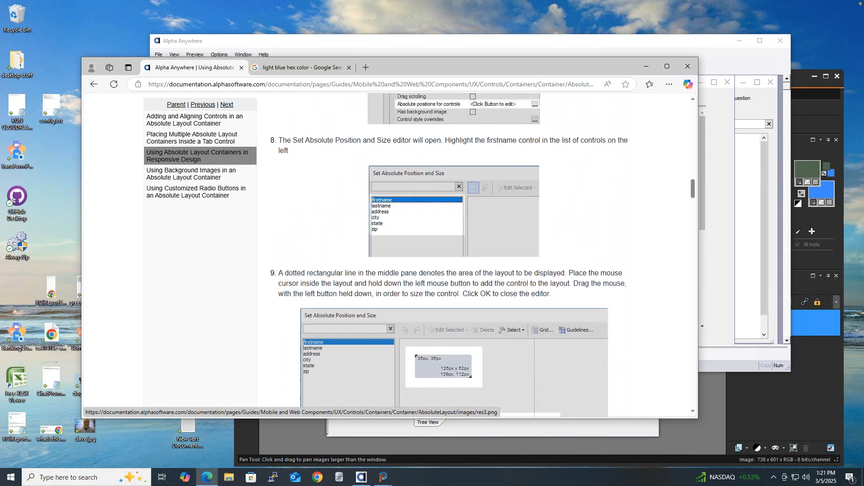
scroll(436, 201, "up", 20)
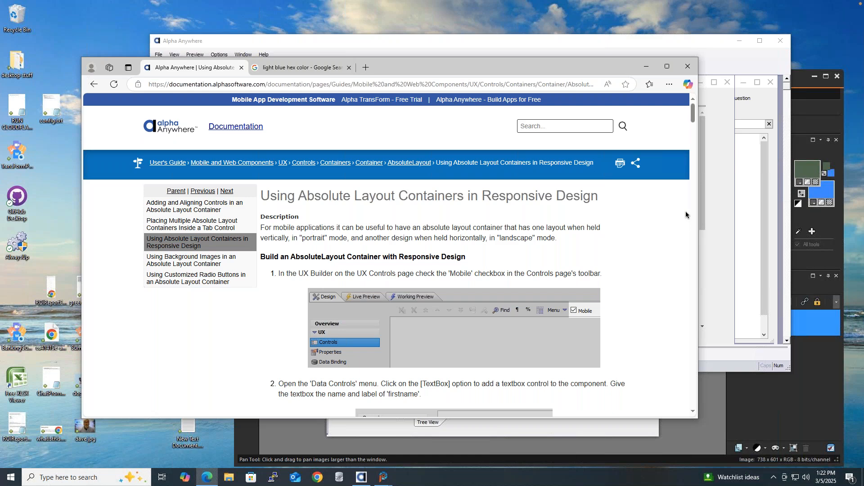
left_click(441, 41)
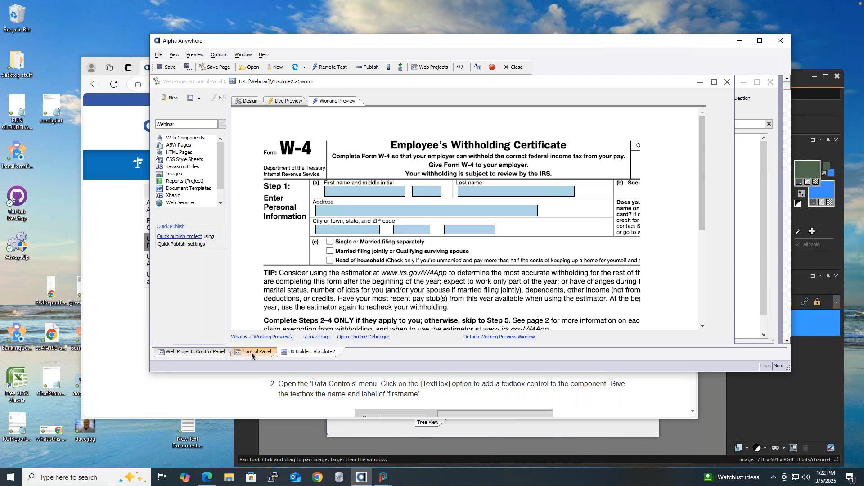
From the design view, open the CSS Class Name Selector for the firstname textbox.
left_click(250, 101)
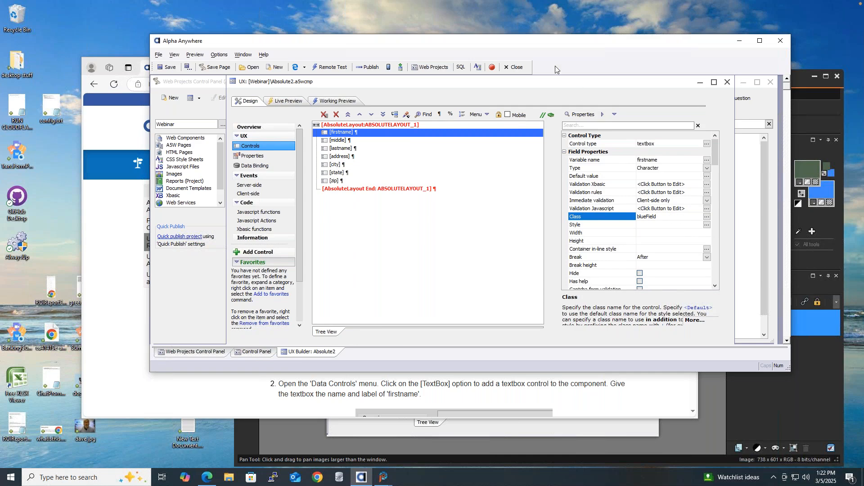
left_click_drag(540, 42, 450, 39)
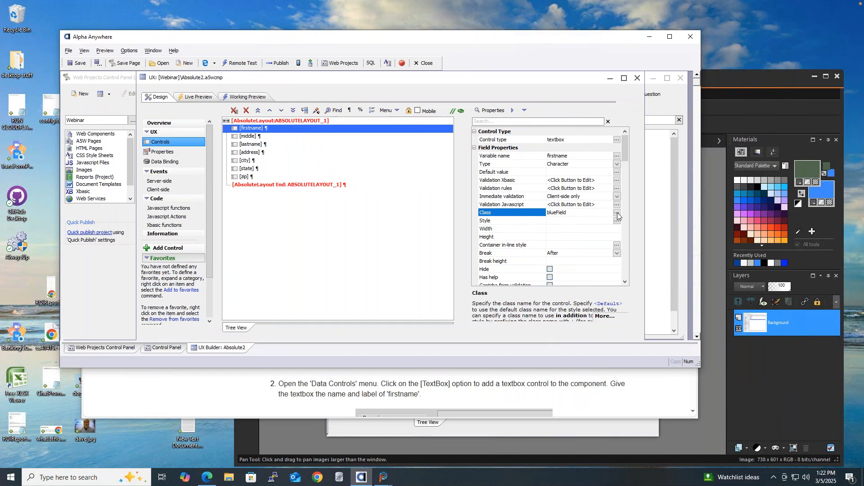
left_click(616, 213)
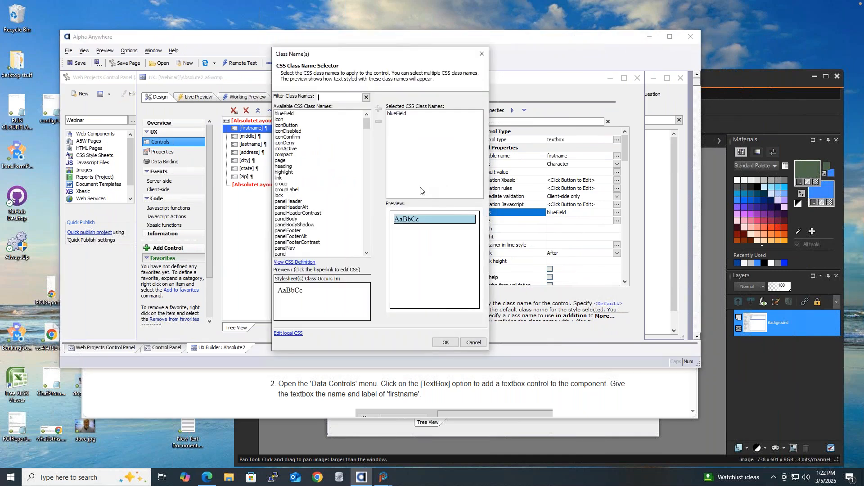
Remove blueField from firstname's classes and check the unstyled box on the W-4 working preview.
left_click(398, 114)
left_click(378, 121)
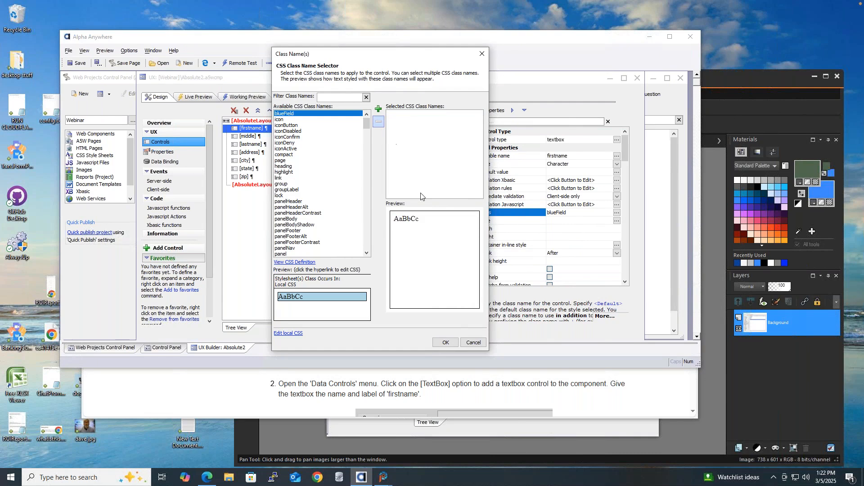
left_click(445, 342)
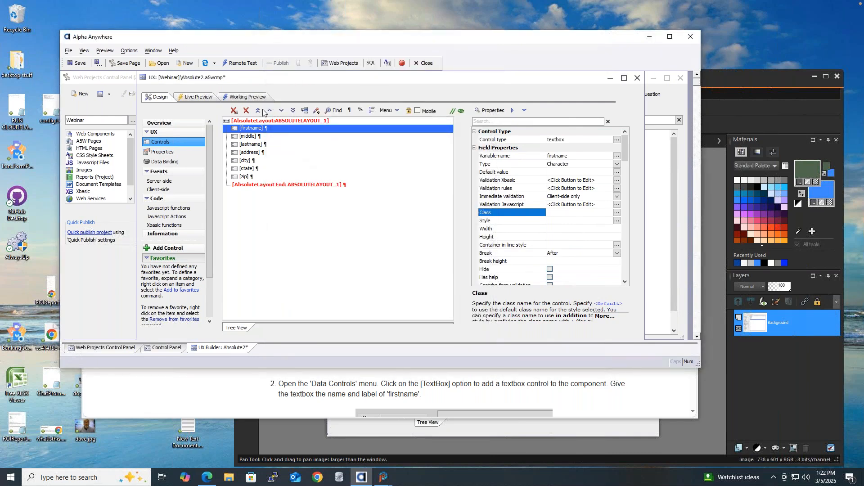
left_click(252, 98)
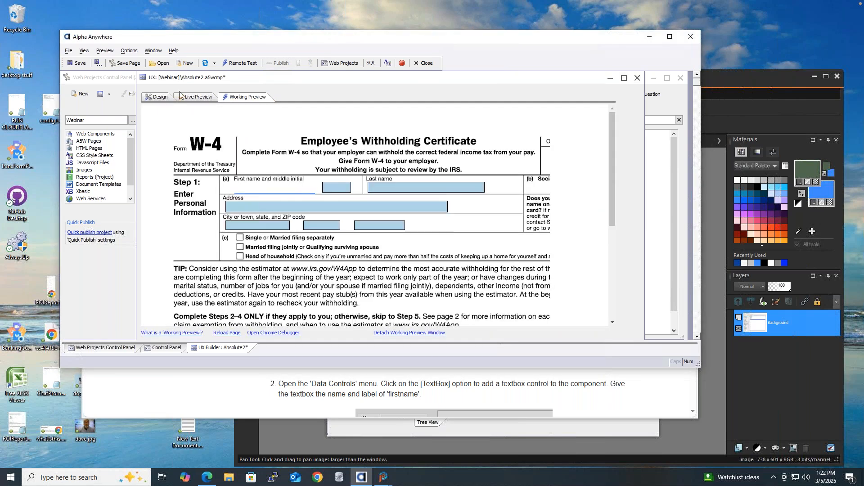
left_click(159, 97)
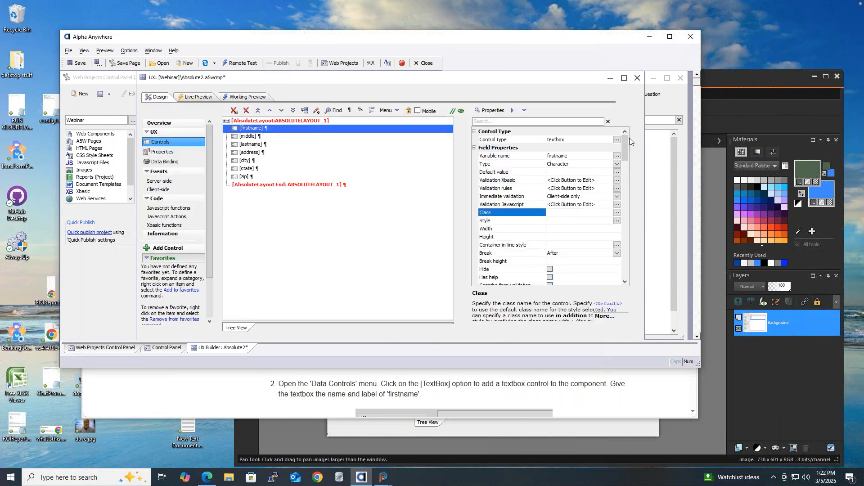
left_click_drag(625, 145, 616, 124)
Search the properties for 'sub' and set the firstname textbox's Sub-theme to primary.
left_click(551, 121)
type("sub")
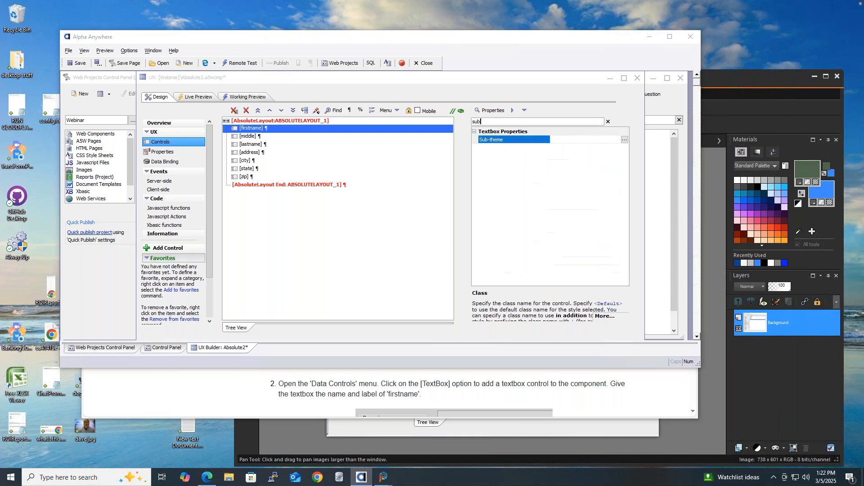
left_click(624, 140)
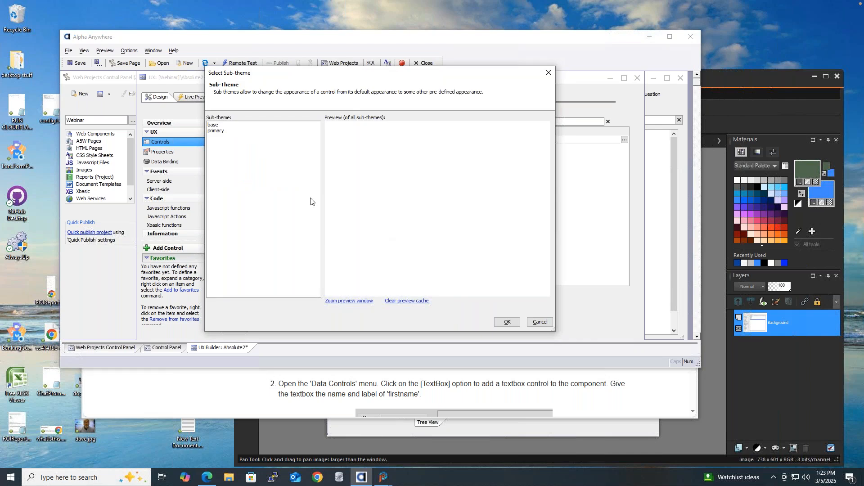
left_click(221, 126)
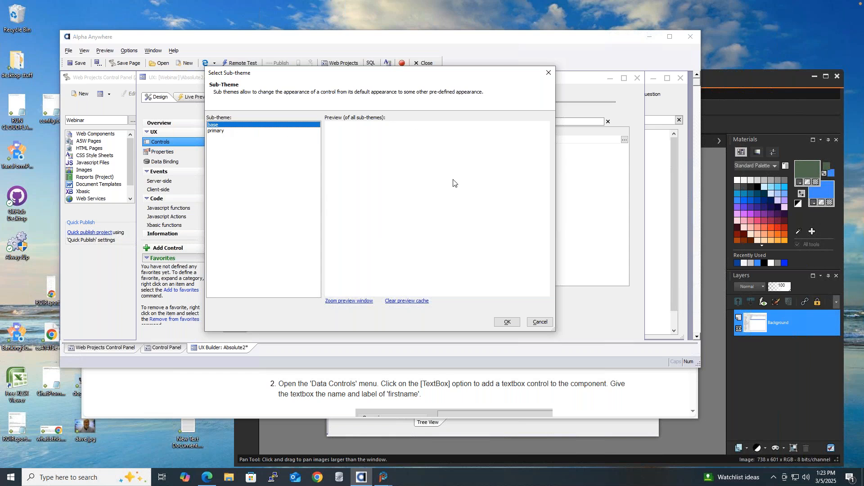
left_click(214, 133)
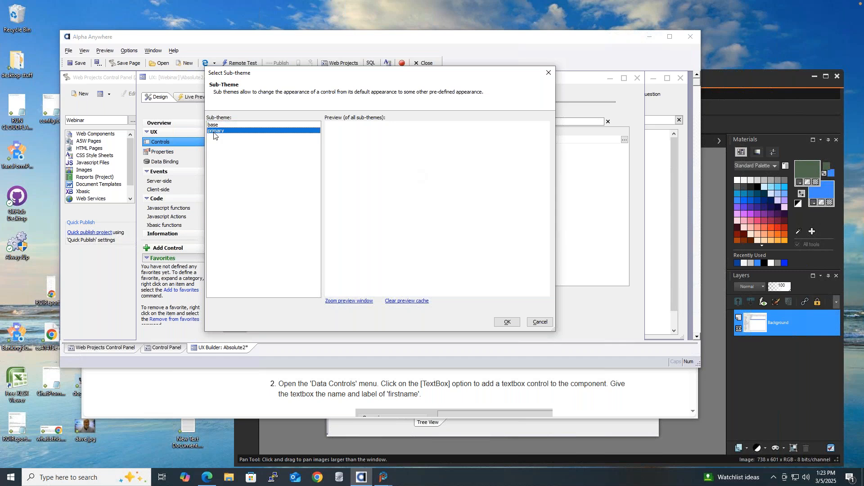
left_click(260, 123)
left_click(262, 132)
left_click(506, 323)
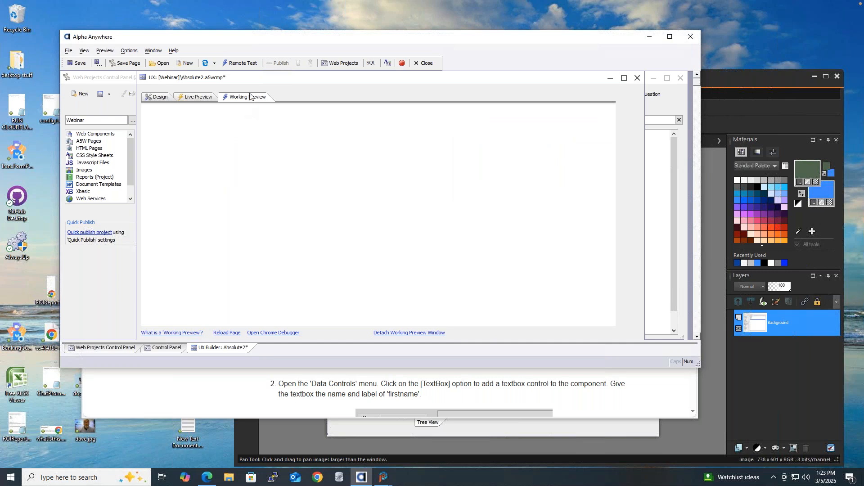
Close the Absolute2 editor and reopen Absolute2.a5wcmp from the Webinar project's file list.
left_click(161, 98)
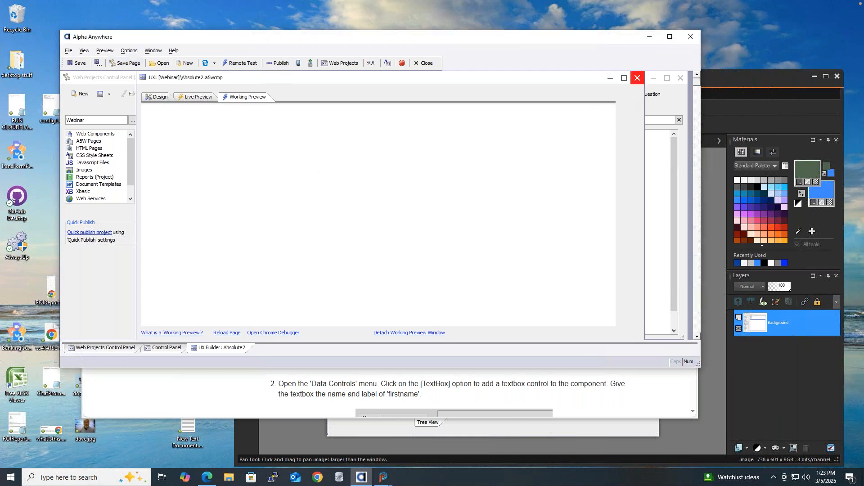
left_click(637, 78)
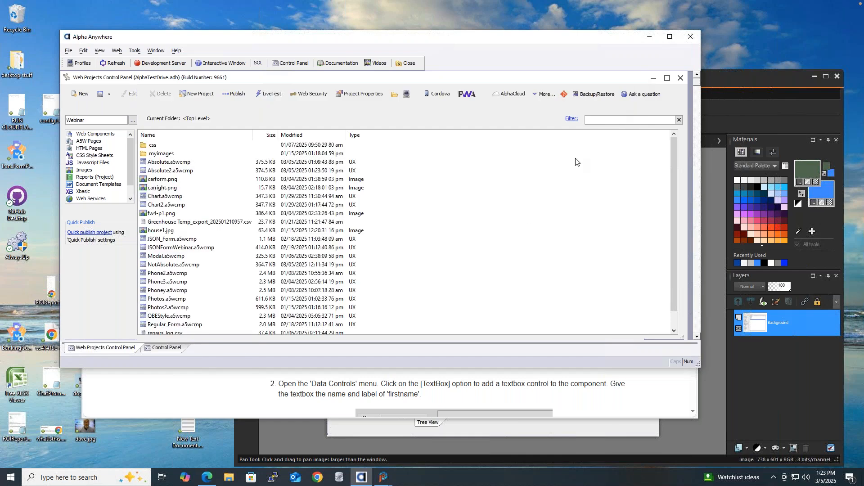
left_click(183, 172)
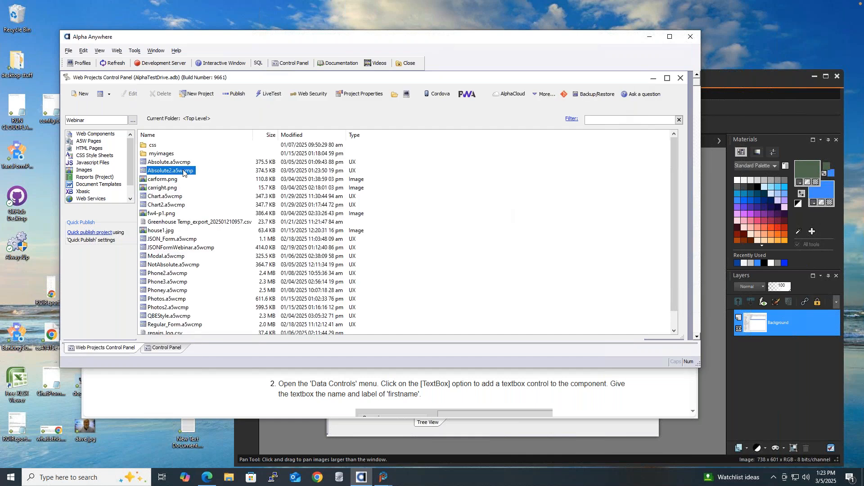
double_click(183, 172)
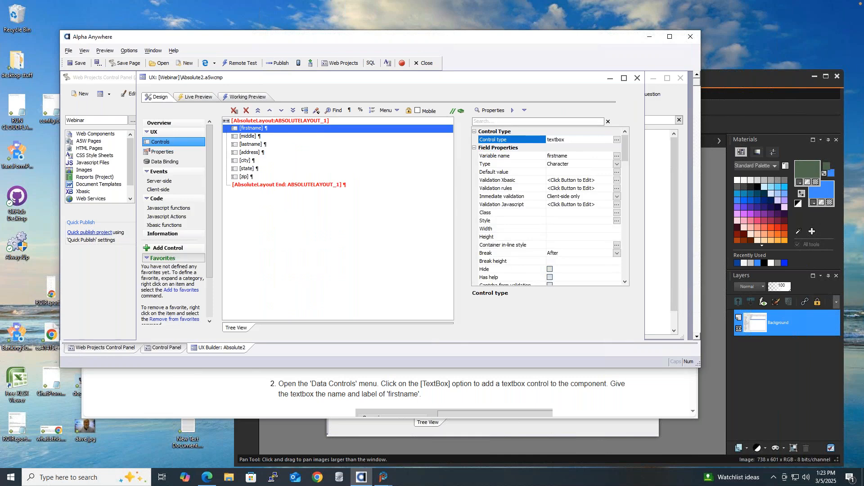
left_click(249, 97)
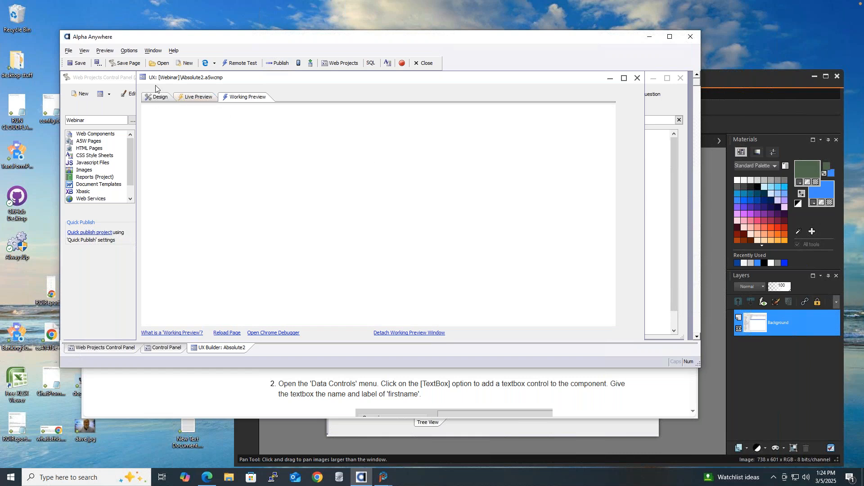
left_click(164, 98)
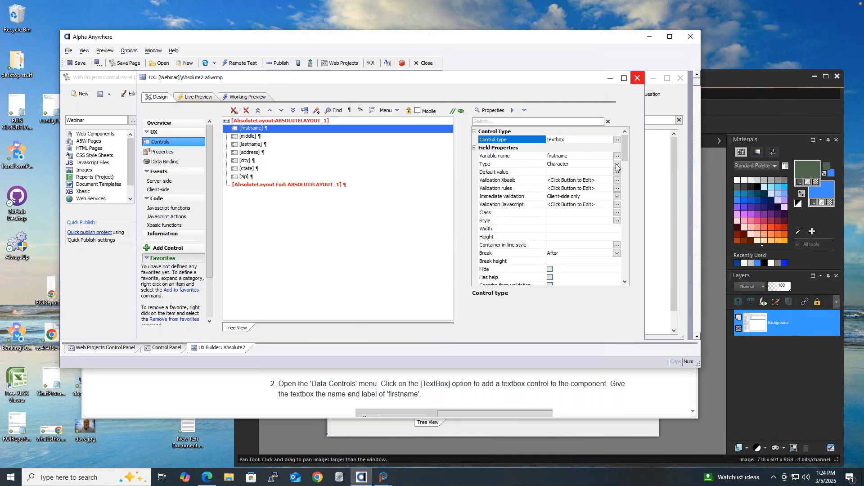
Verify the primary sub-theme under Textbox Properties, then switch over to PaintShop Pro.
left_click_drag(628, 145, 625, 166)
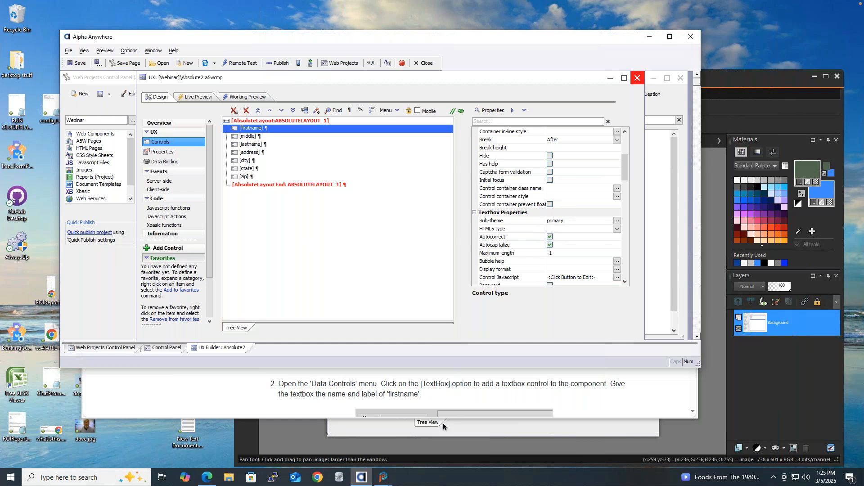
left_click(246, 448)
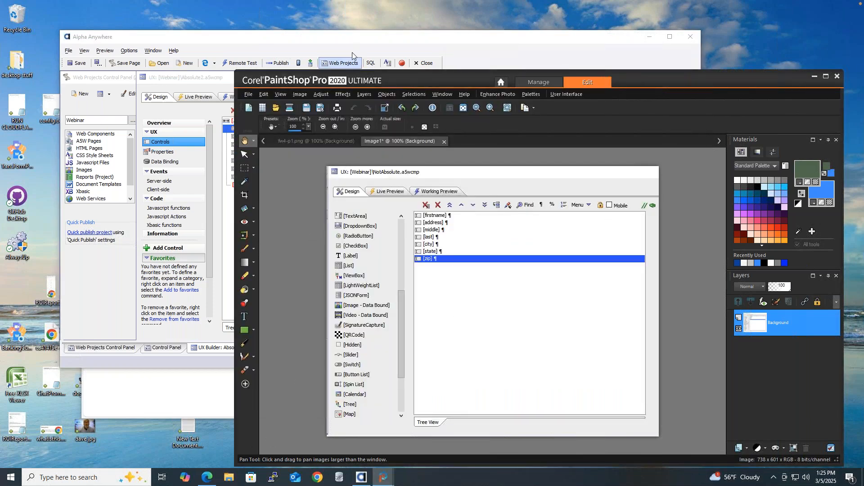
Open fw4-p1.png from PaintShop Pro's recent files and move the window to the screen top.
left_click_drag(408, 81, 373, 80)
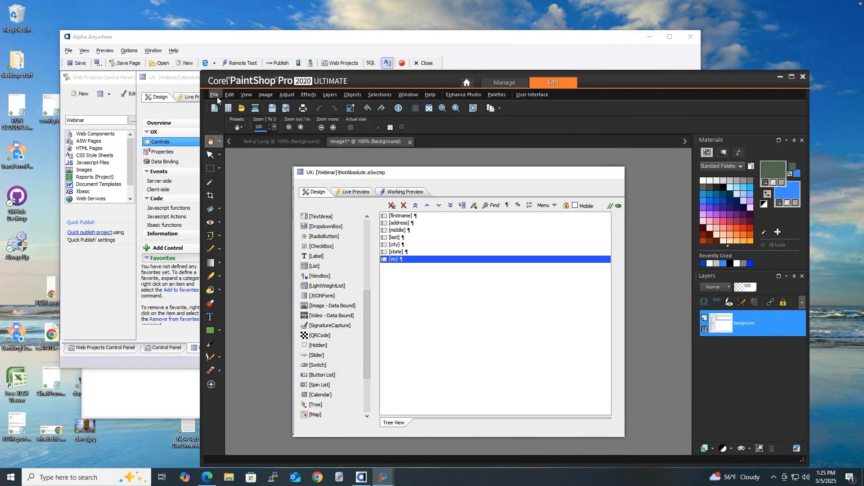
left_click(217, 96)
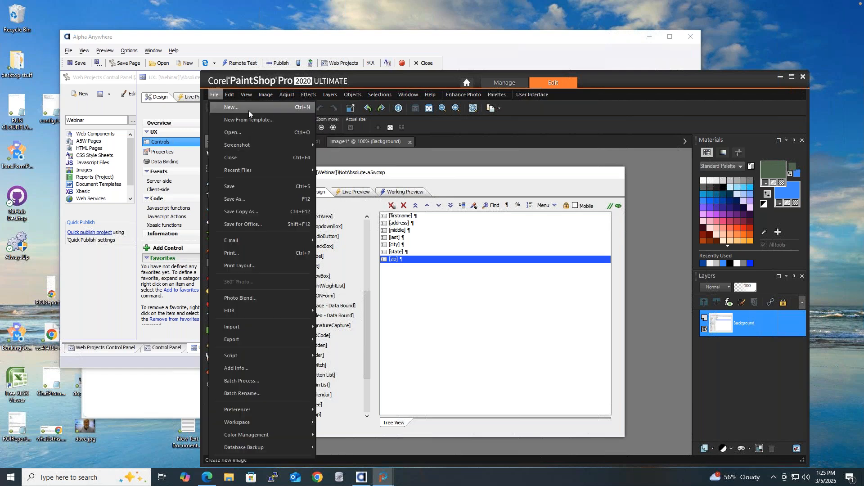
mouse_move(244, 171)
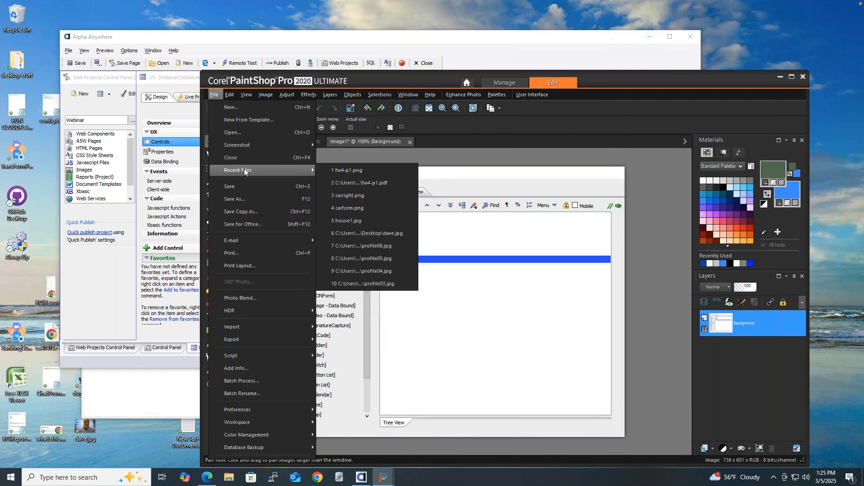
left_click(359, 171)
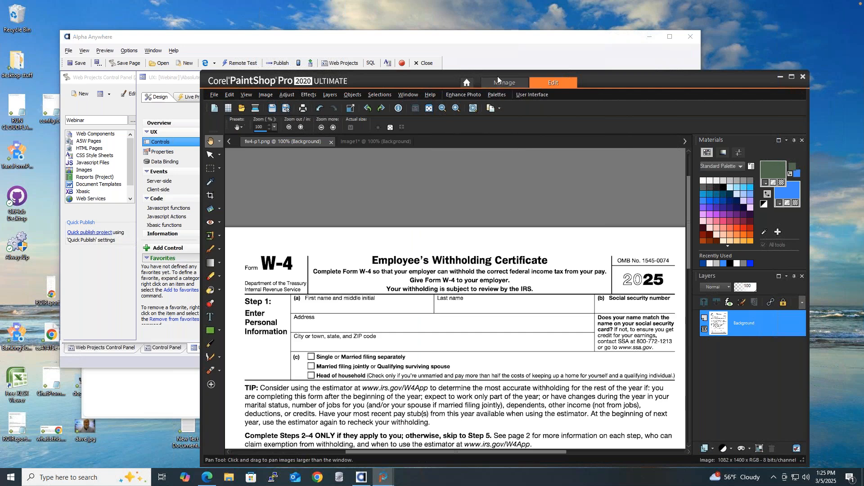
mouse_move(397, 80)
left_mouse_down()
mouse_move(397, 42)
mouse_move(311, 10)
left_mouse_up()
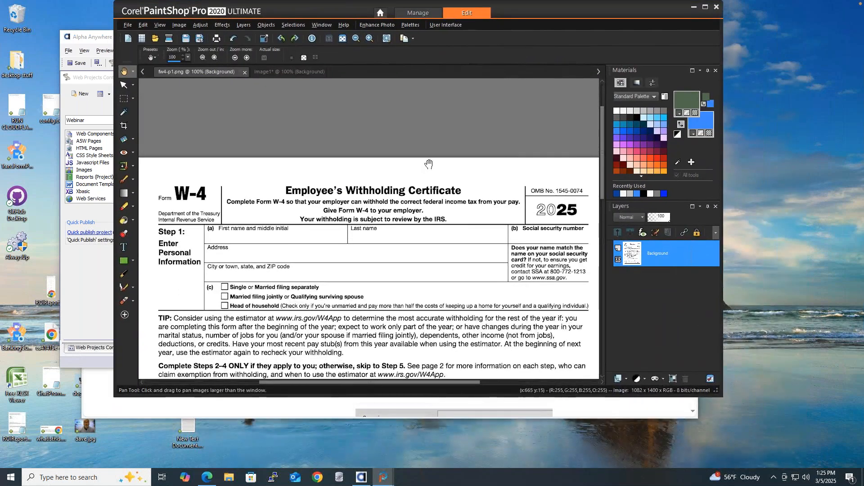